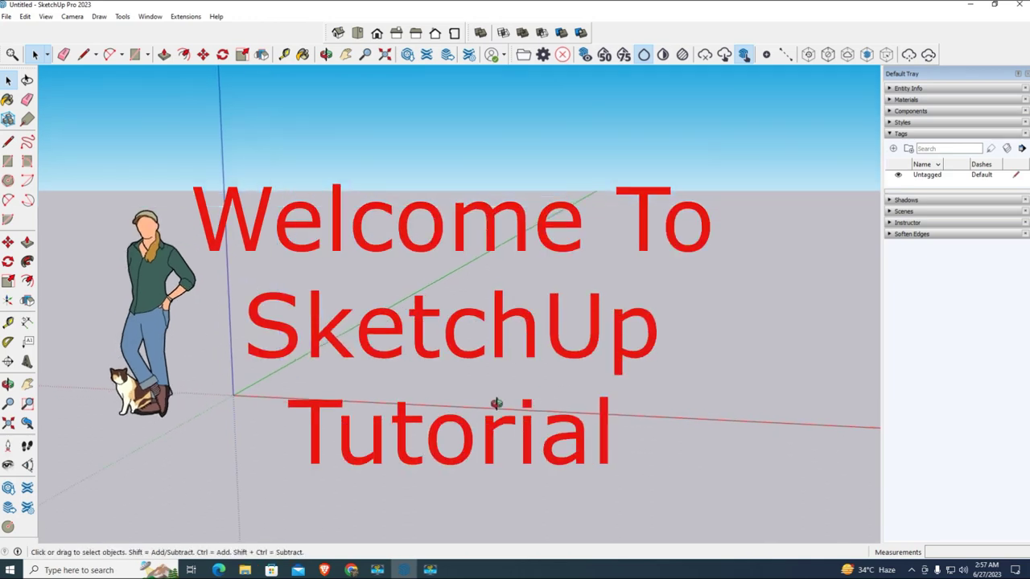
# Draw a 5' by 5' square flat on the ground beside the origin with the Rectangle tool
pyautogui.moveTo(496, 404); pyautogui.dragTo(416, 371, button='middle')
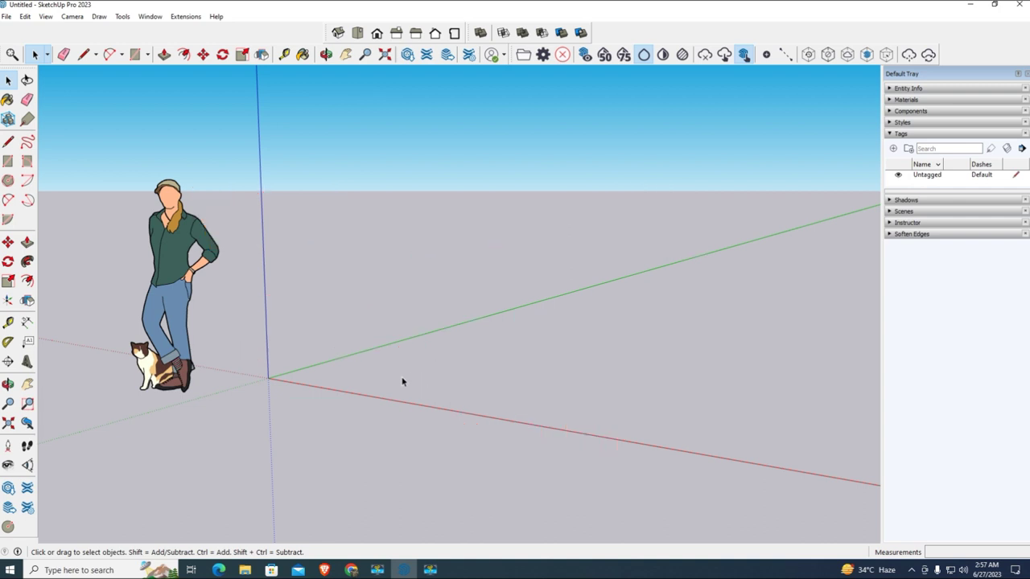
pyautogui.moveTo(427, 374); pyautogui.dragTo(442, 344, button='middle')
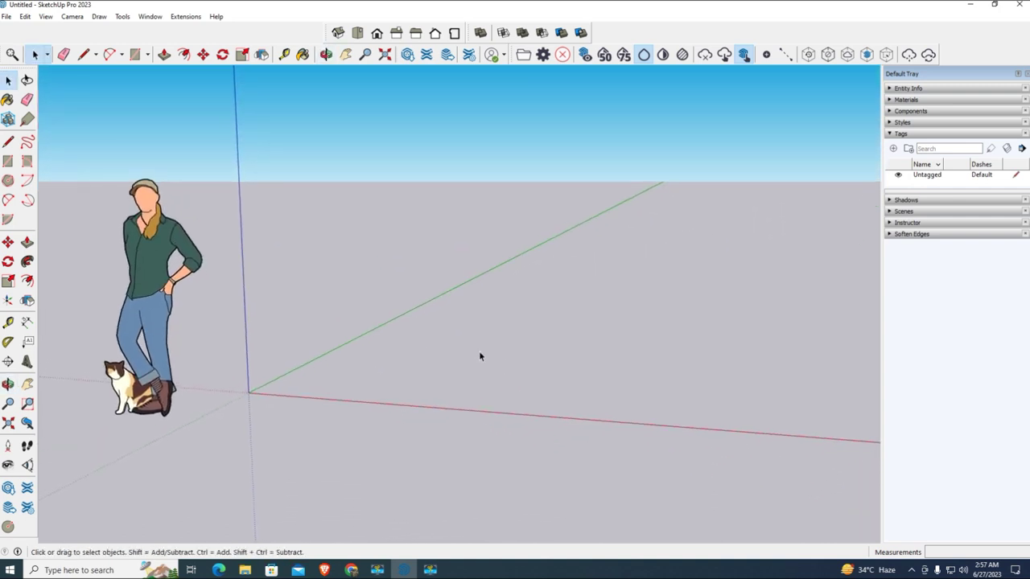
pyautogui.moveTo(479, 357); pyautogui.dragTo(341, 346, button='middle')
pyautogui.click(8, 162)
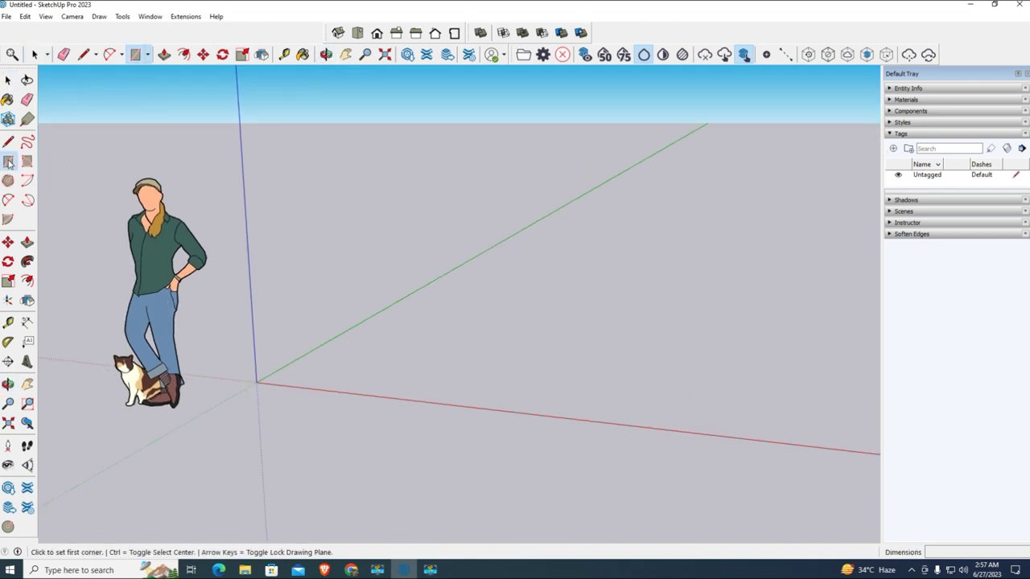
pyautogui.click(415, 345)
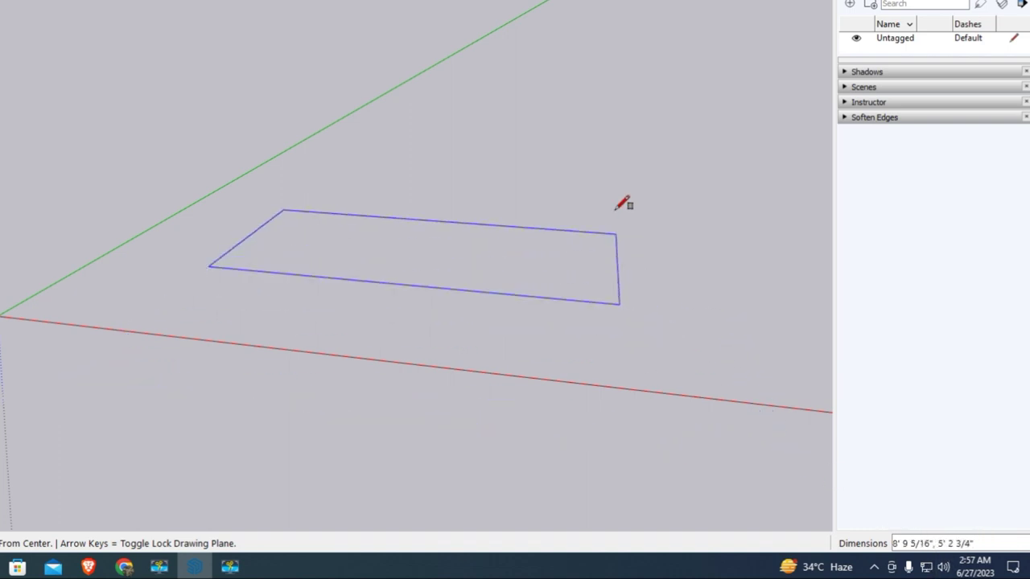
pyautogui.write('5')
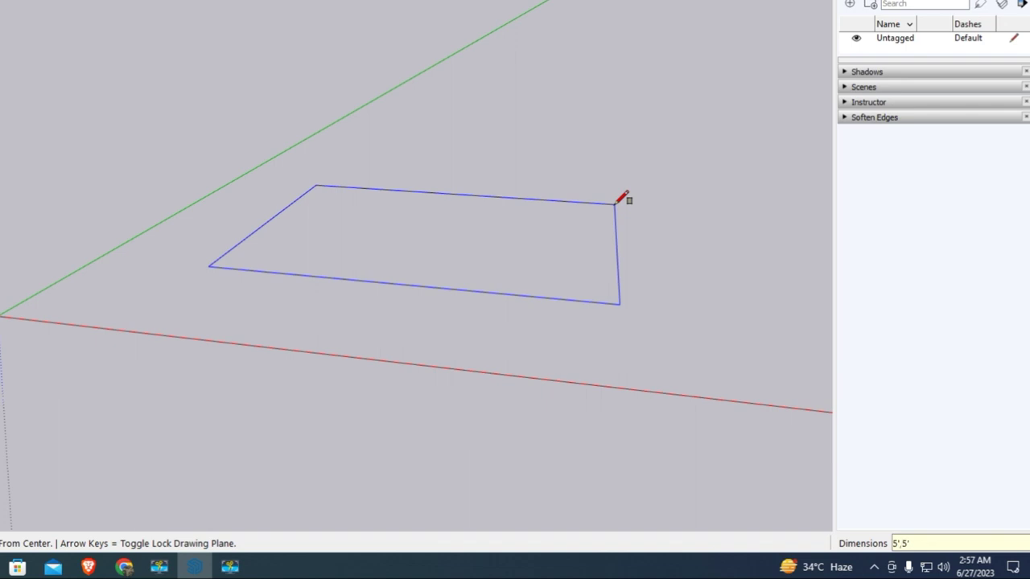
pyautogui.write("',5'")
pyautogui.press('Return')
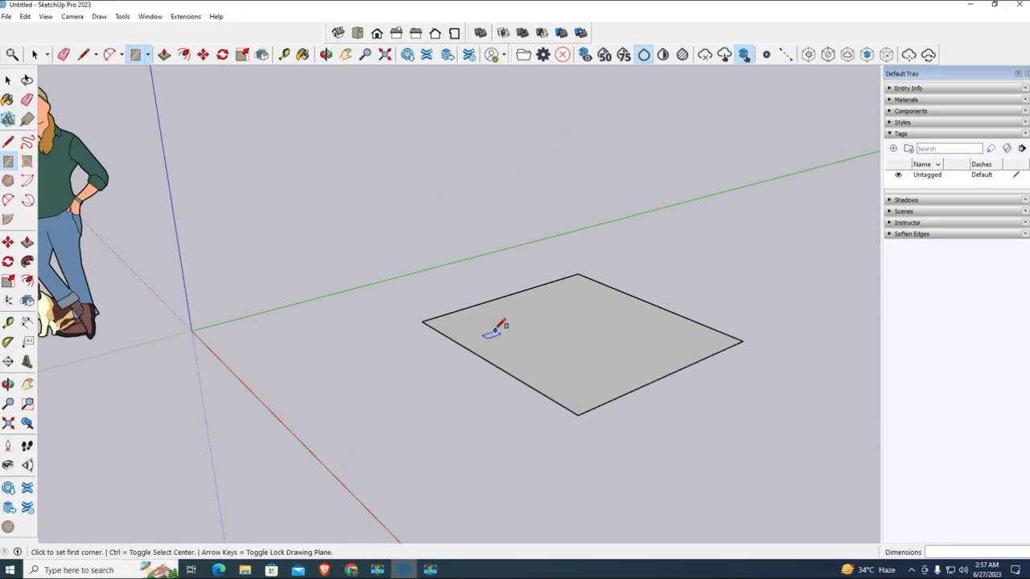
# Round all four corners of the square with tangent 2 Point Arcs, the first spanning about 1' 5 3/8"
pyautogui.scroll(1, 496, 330)
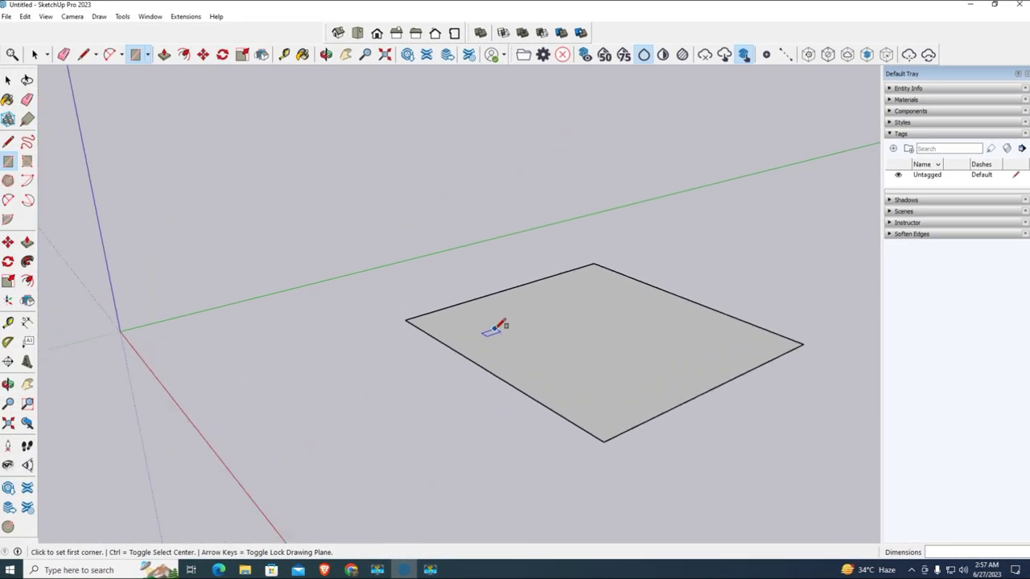
pyautogui.click(8, 201)
pyautogui.scroll(1, 467, 302)
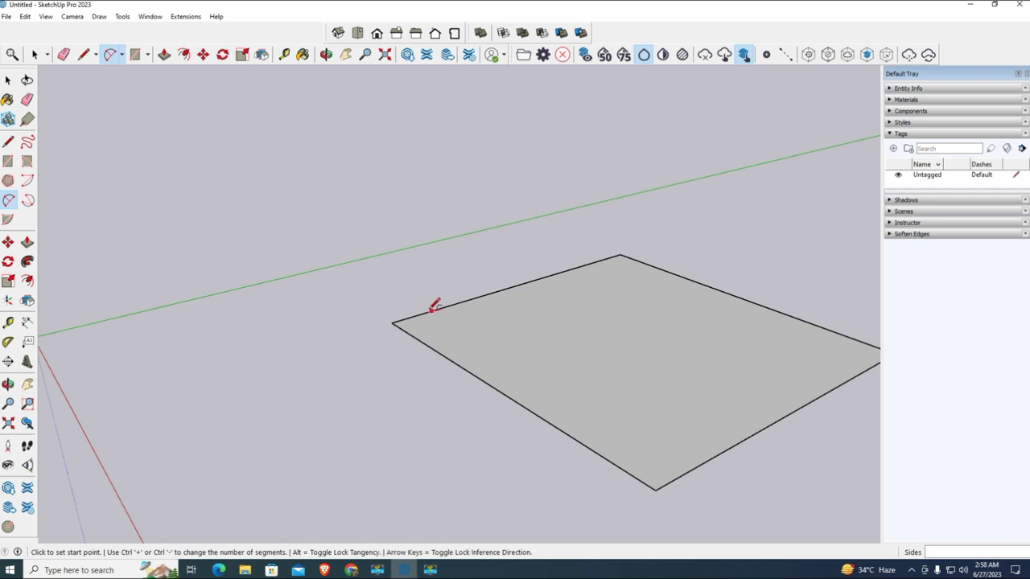
pyautogui.click(446, 306)
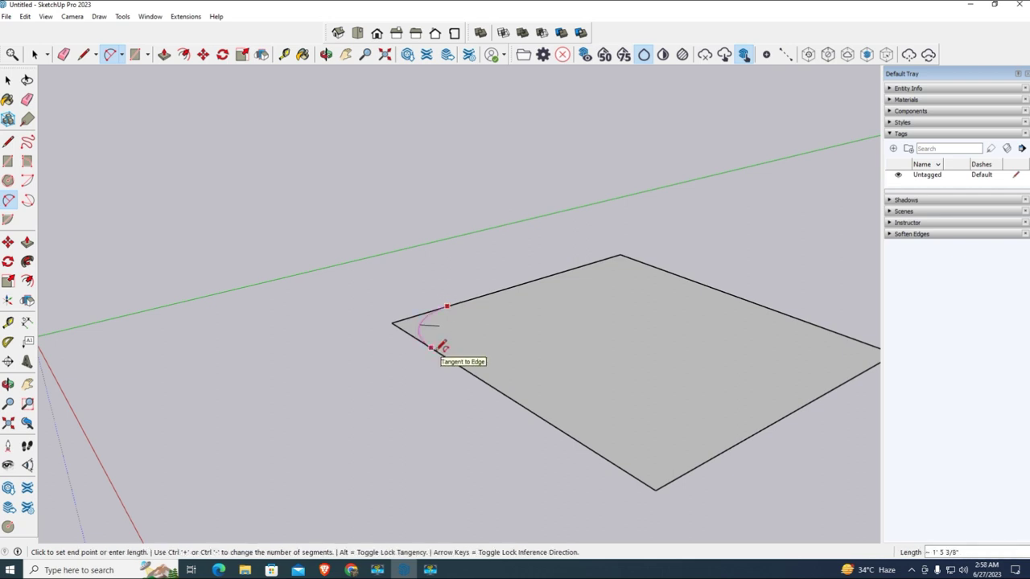
pyautogui.click(436, 345)
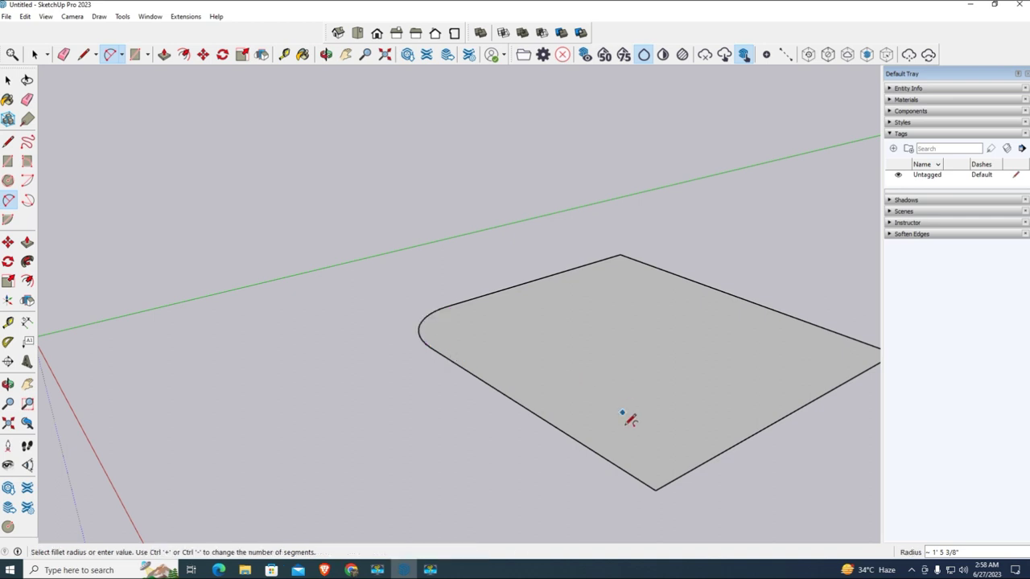
pyautogui.click(657, 449)
pyautogui.scroll(-2, 434, 402)
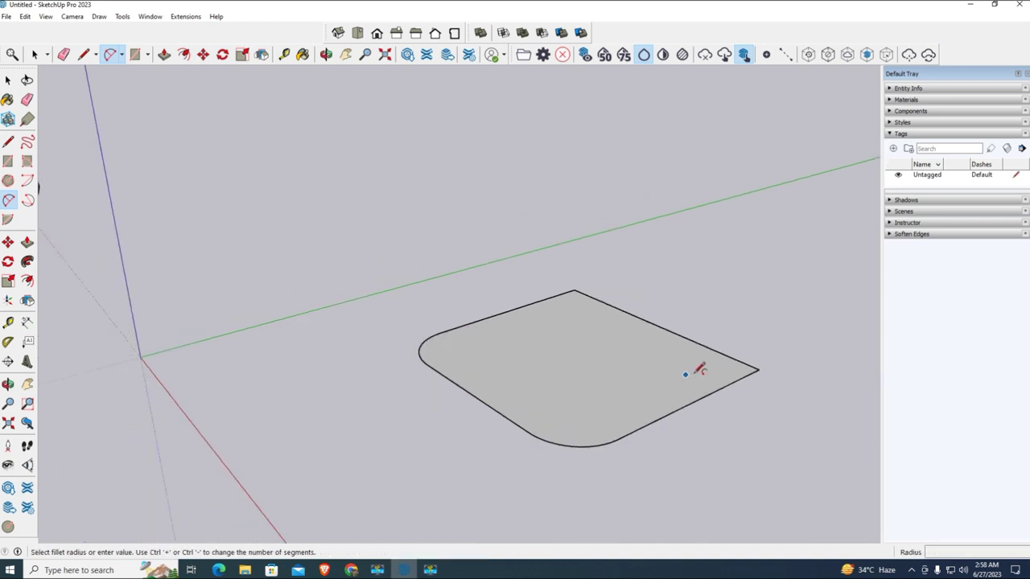
pyautogui.doubleClick(726, 360)
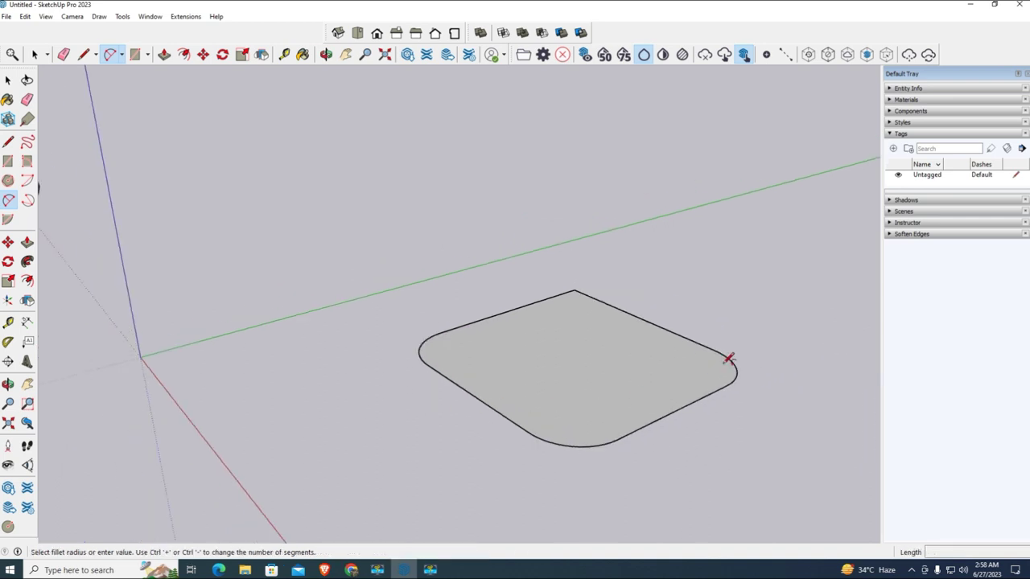
pyautogui.click(572, 302)
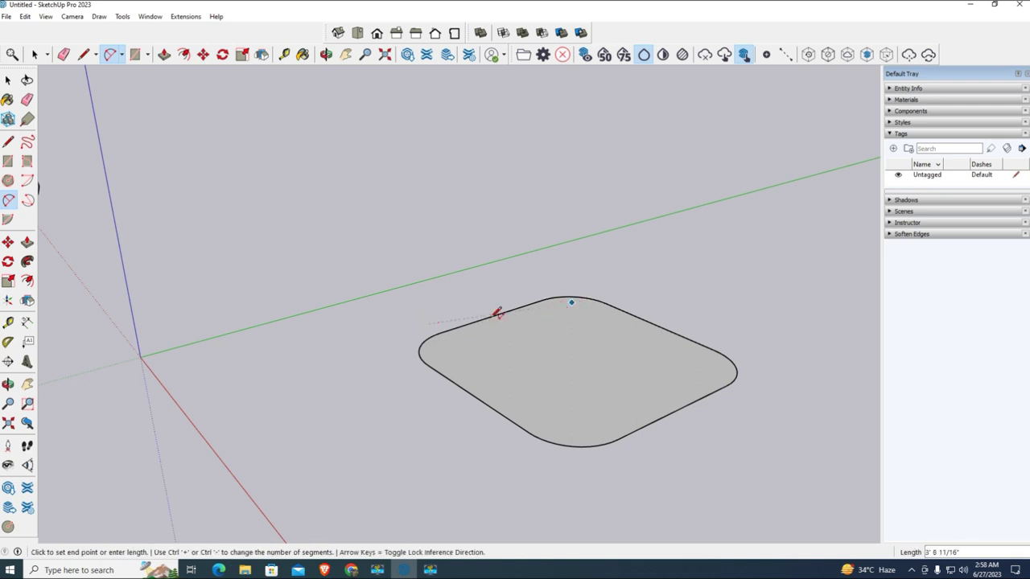
pyautogui.click(520, 307)
# Offset the rounded square's outline inward by about 2 1/2"
pyautogui.moveTo(375, 310); pyautogui.dragTo(418, 389, button='middle')
pyautogui.scroll(1, 507, 442)
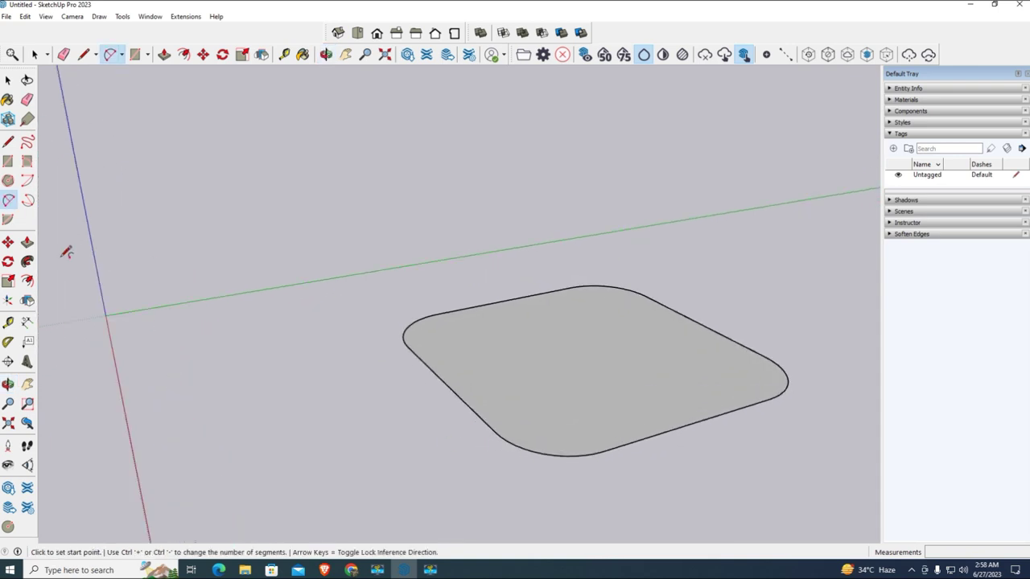
pyautogui.click(28, 280)
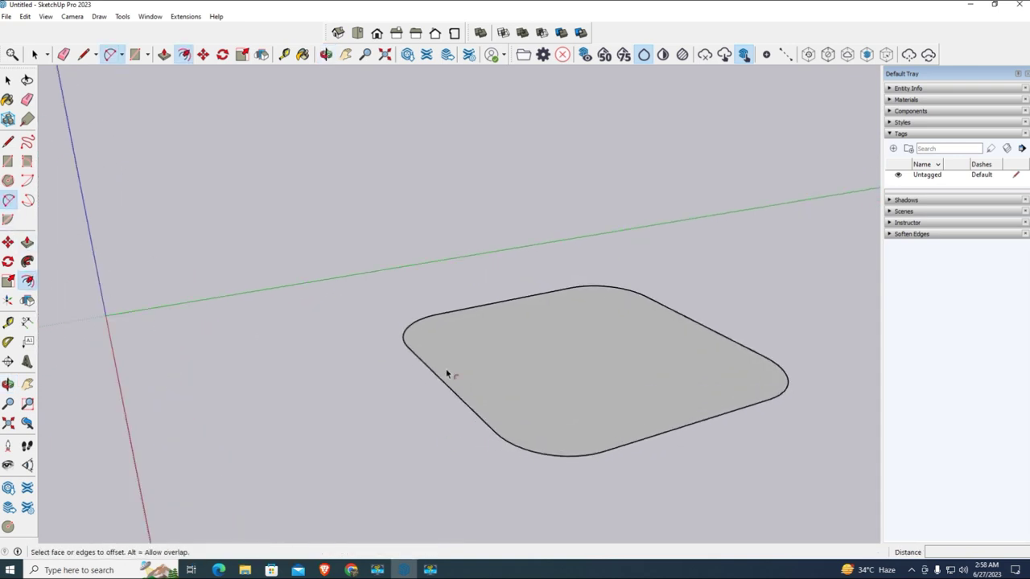
pyautogui.click(464, 400)
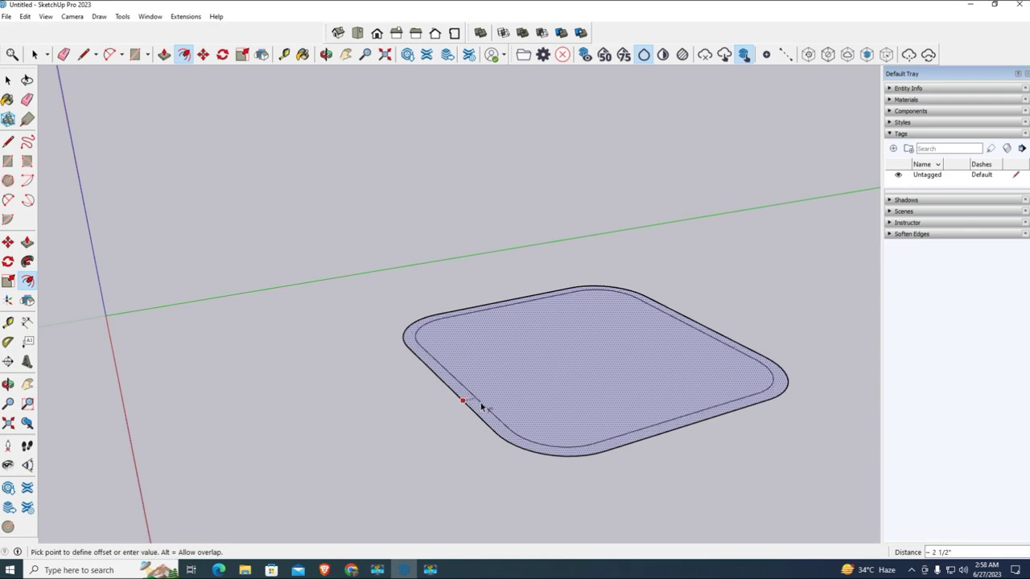
pyautogui.click(481, 406)
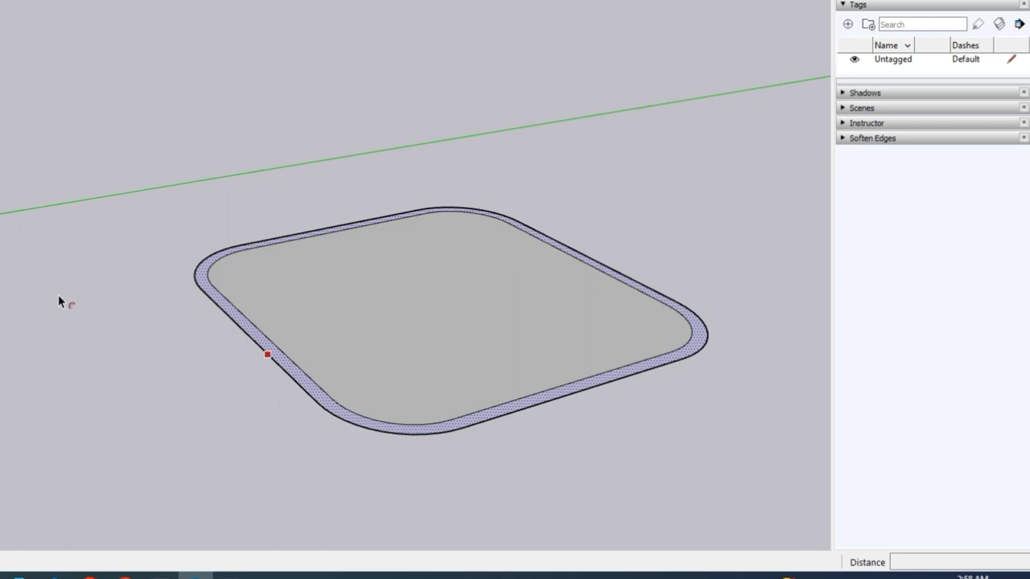
# Draw a 10" line inward along the red axis from the midpoint of one straight edge of the inner outline
pyautogui.moveTo(2, 199); pyautogui.dragTo(786, 340, button='middle')
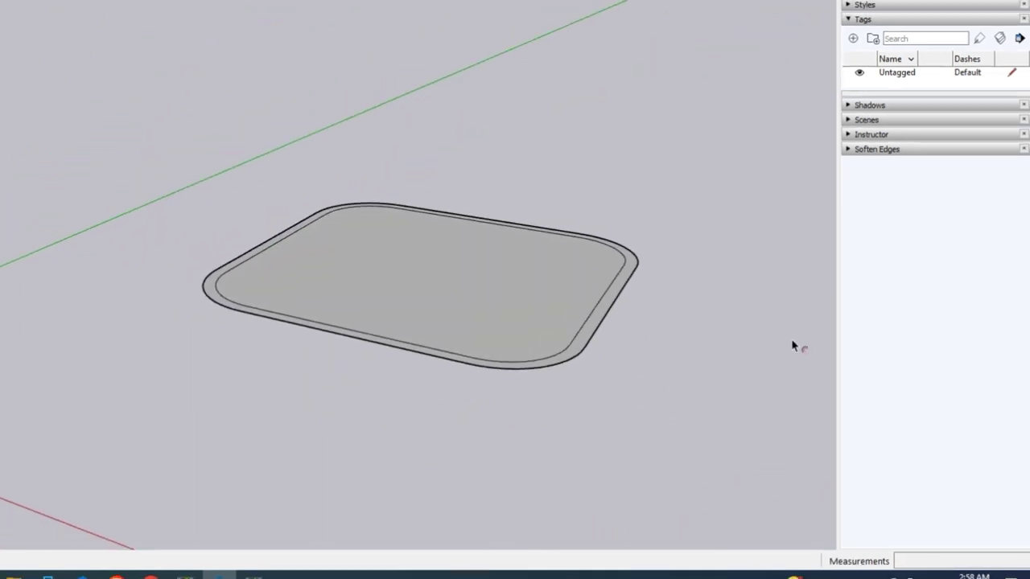
pyautogui.scroll(2, 724, 345)
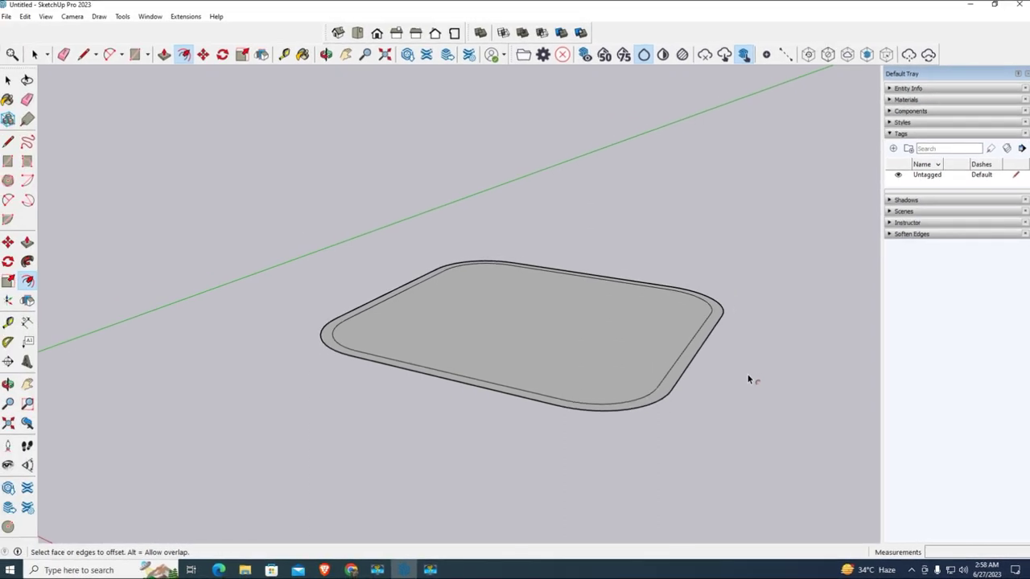
pyautogui.click(28, 200)
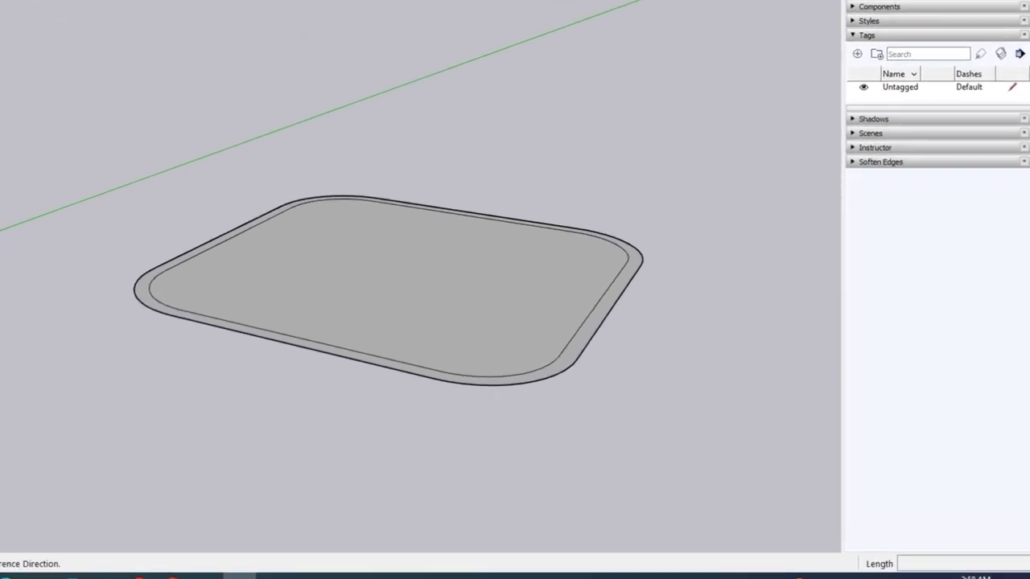
pyautogui.scroll(2, 599, 282)
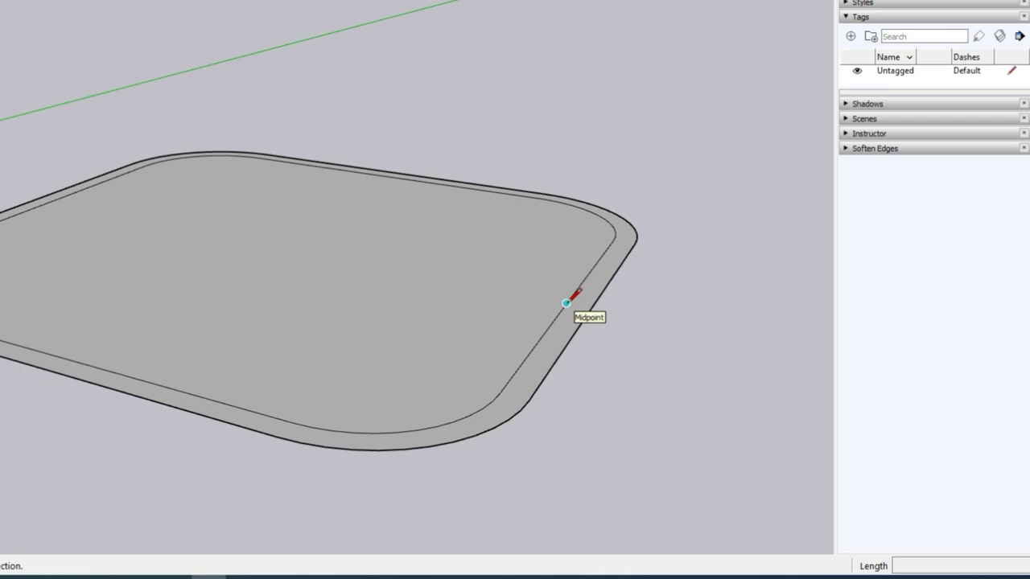
pyautogui.click(566, 303)
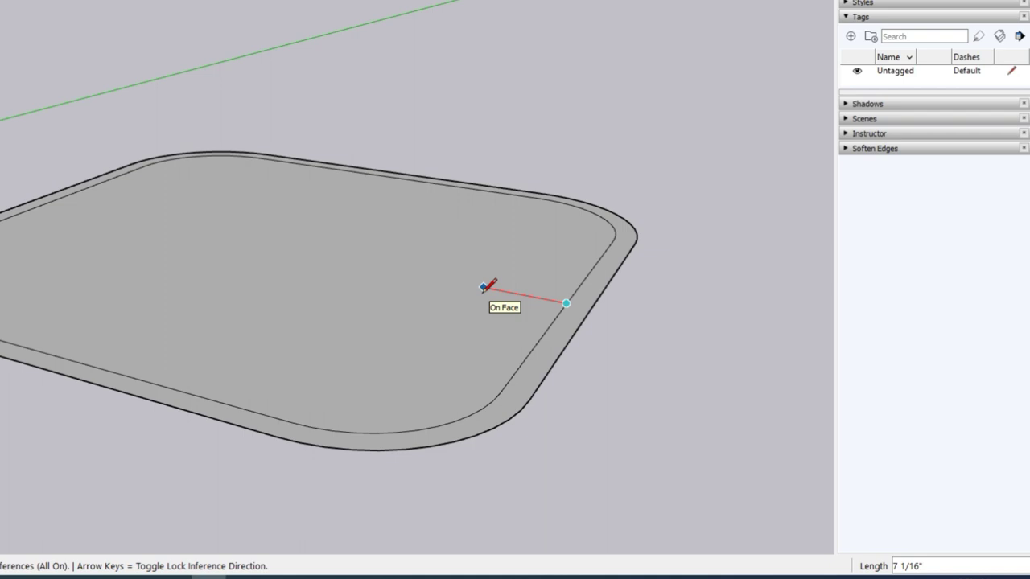
pyautogui.write('10')
pyautogui.press('Return')
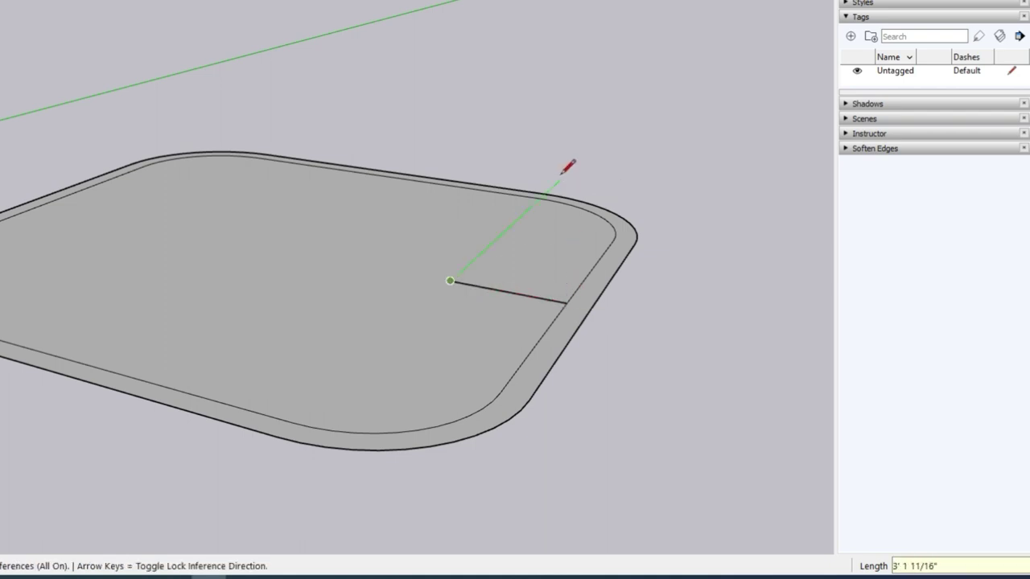
pyautogui.press('Escape')
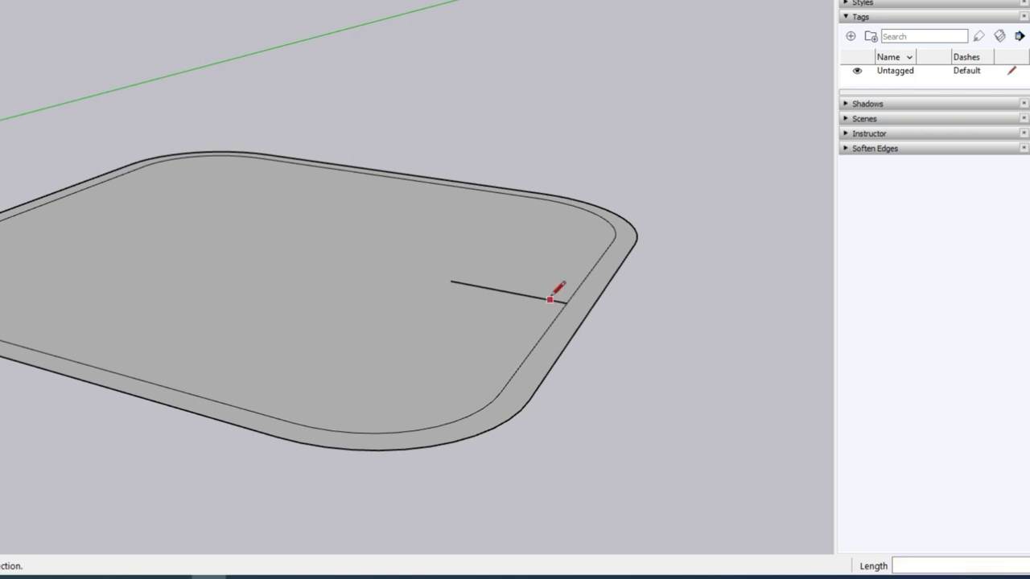
# Draw a vertical line up the blue axis from the same edge midpoint in consecutive segments of 10", 12" and 10"
pyautogui.click(567, 303)
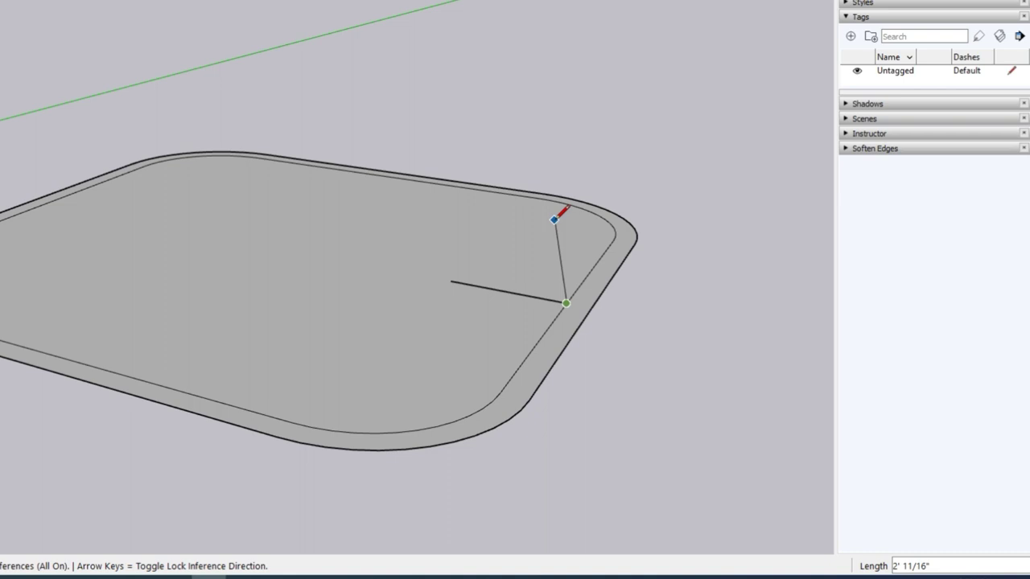
pyautogui.moveTo(559, 234); pyautogui.dragTo(691, 190, button='middle')
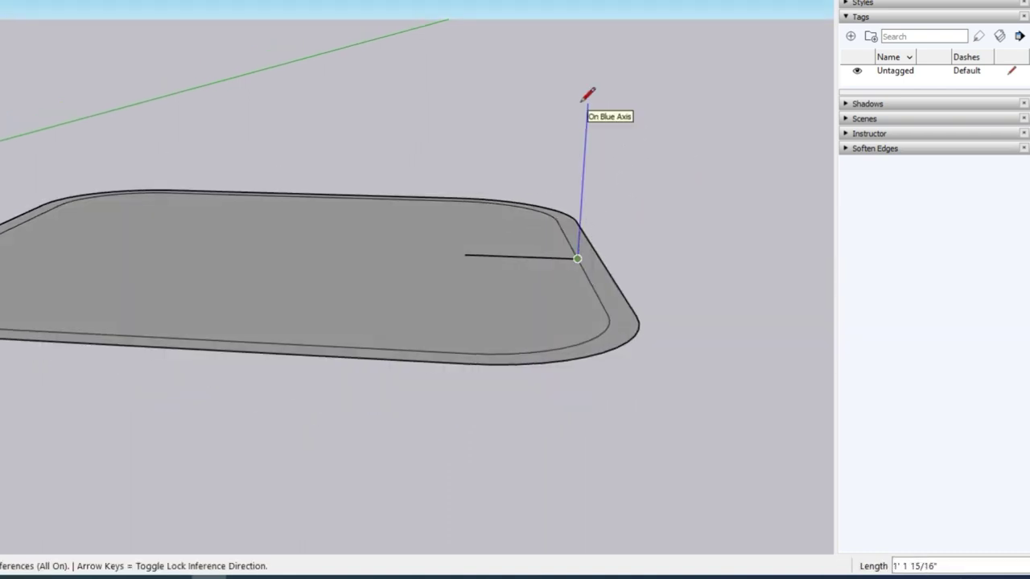
pyautogui.write('10')
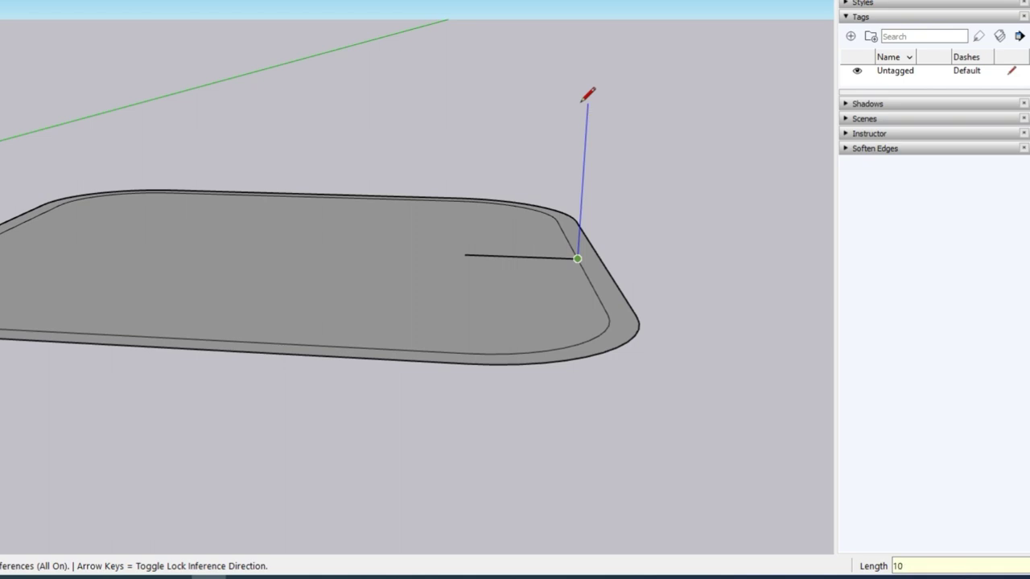
pyautogui.press('Return')
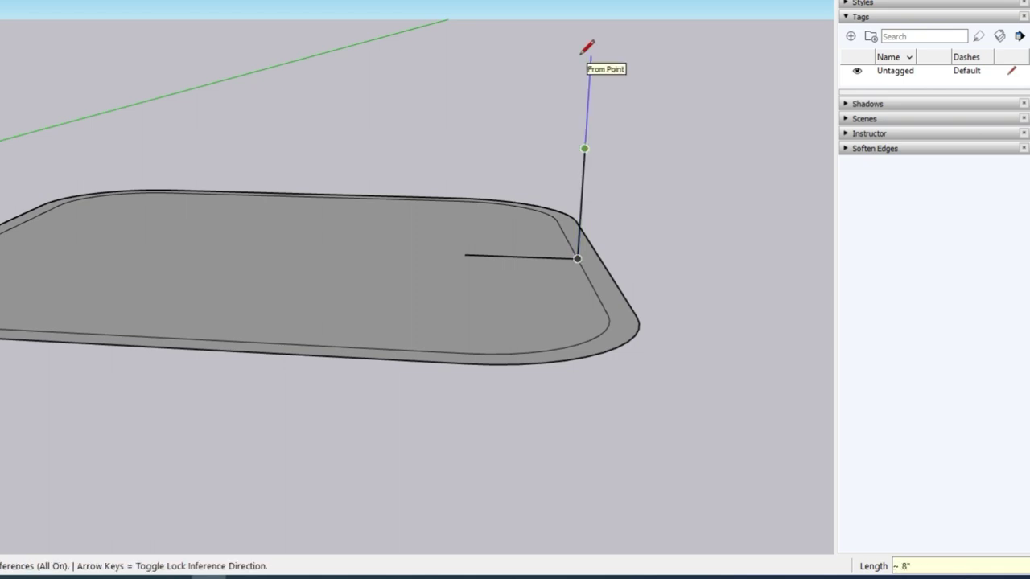
pyautogui.write('12')
pyautogui.press('Return')
pyautogui.press('Escape')
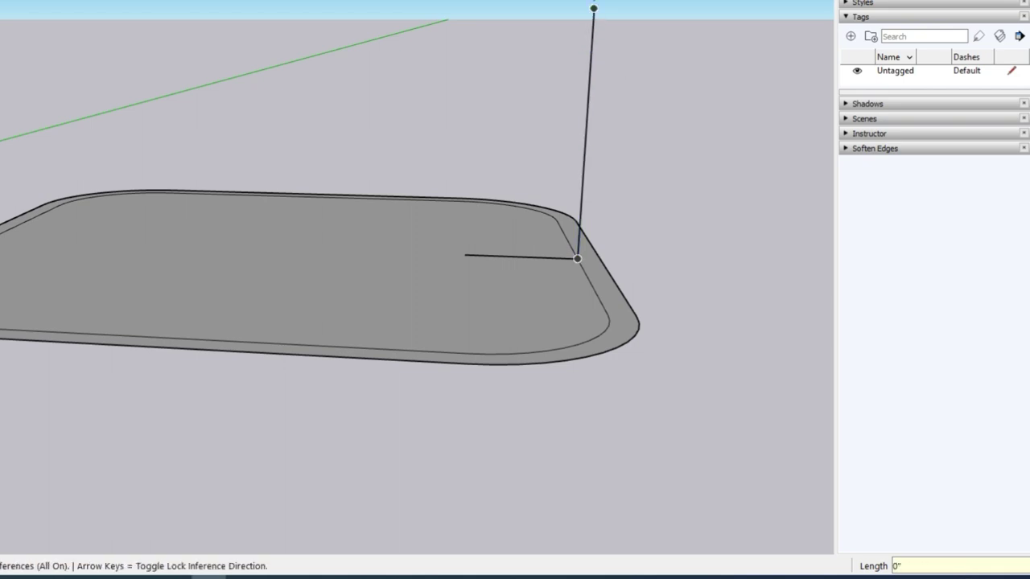
pyautogui.click(594, 9)
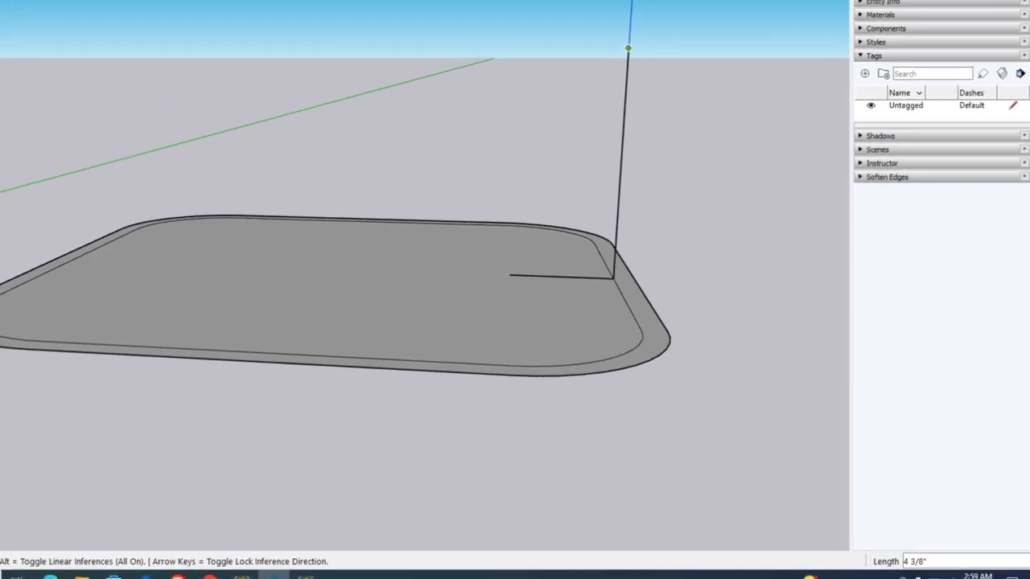
pyautogui.write('0')
pyautogui.press('Return')
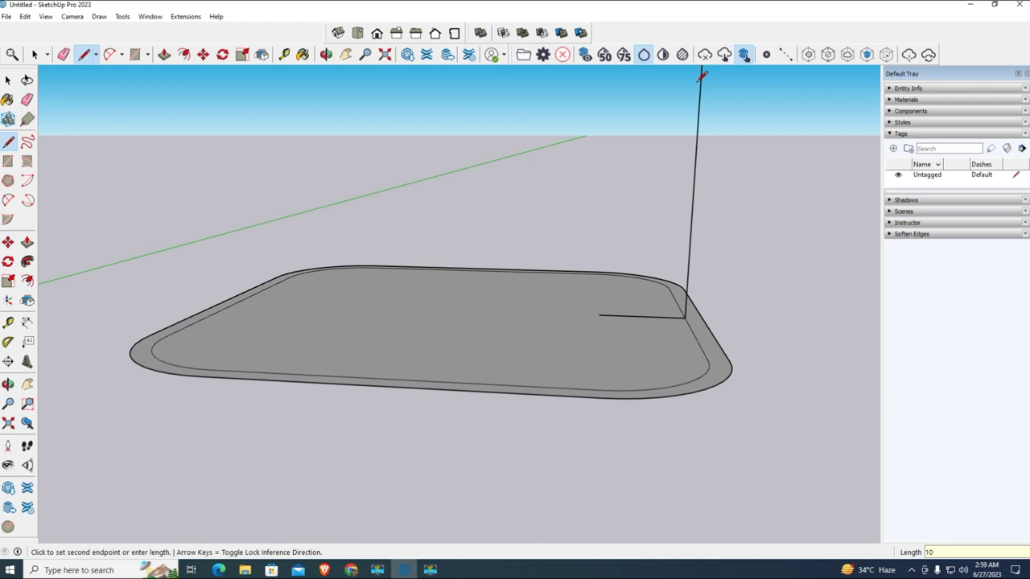
# Draw a 10" line inward along the red axis from the top of the vertical line
pyautogui.scroll(-4, 665, 138)
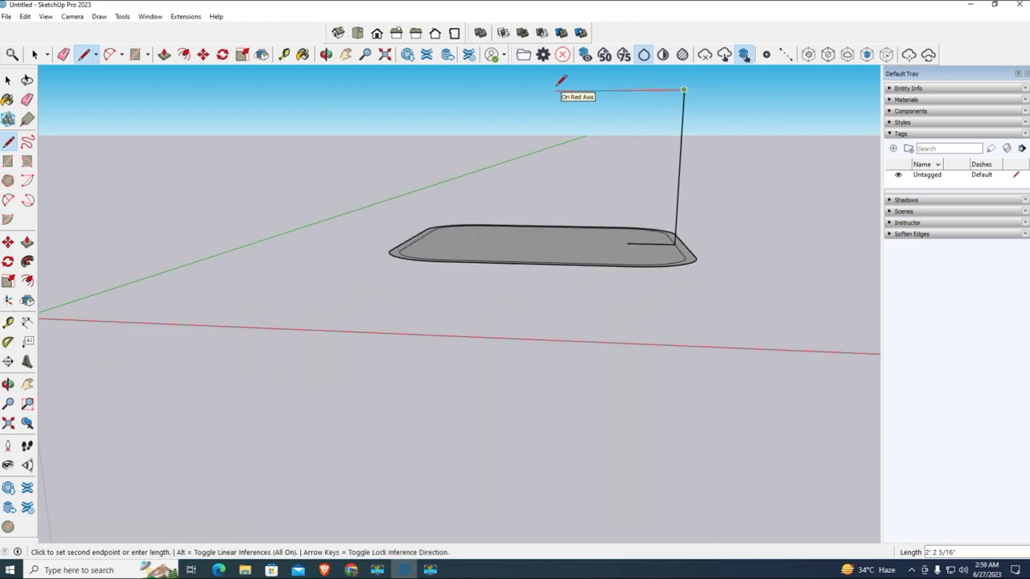
pyautogui.write('10')
pyautogui.press('Return')
pyautogui.press('space')
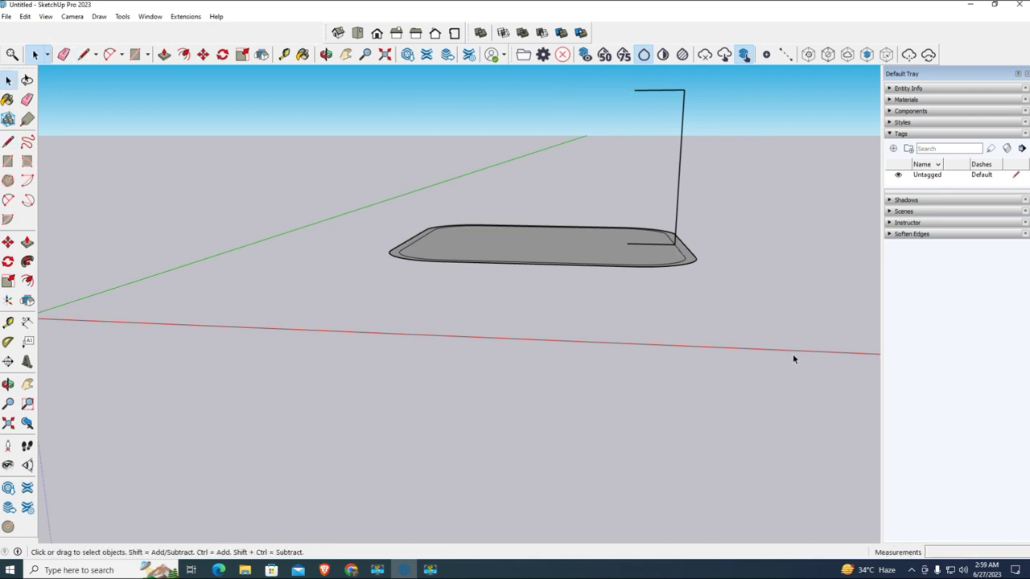
# Draw a tangent arc of 10" radius across the upper corner, from the top line's free end to the vertical line's upper segment point
pyautogui.moveTo(794, 357); pyautogui.dragTo(704, 382, button='middle')
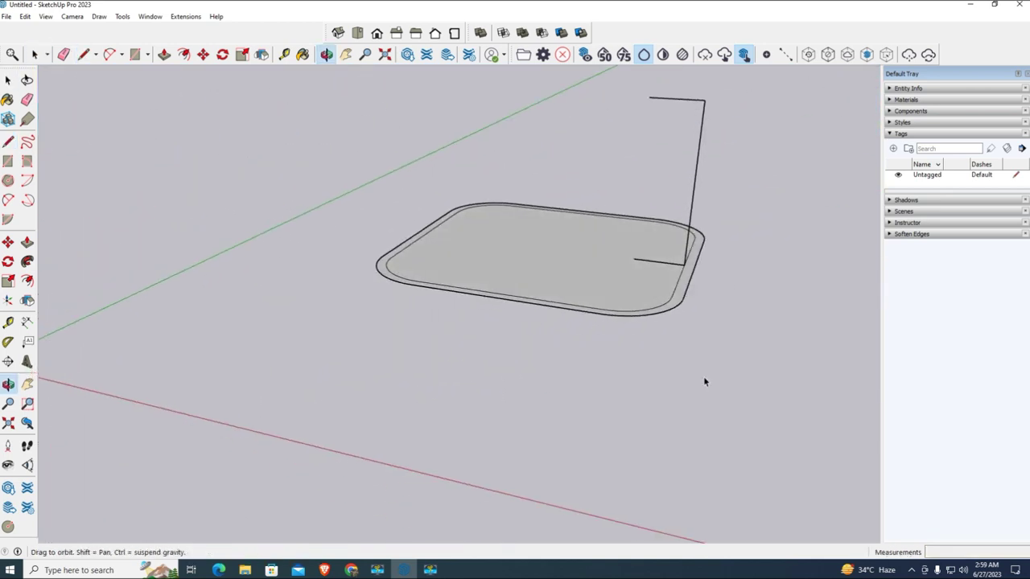
pyautogui.press('f')
pyautogui.scroll(3, 600, 282)
pyautogui.scroll(2, 493, 94)
pyautogui.scroll(1, 493, 94)
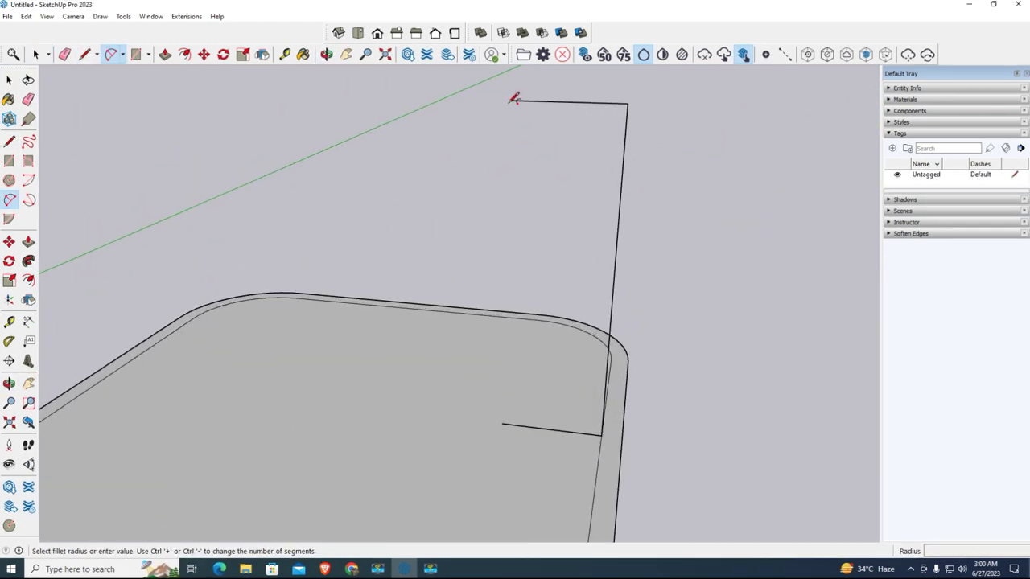
pyautogui.click(510, 100)
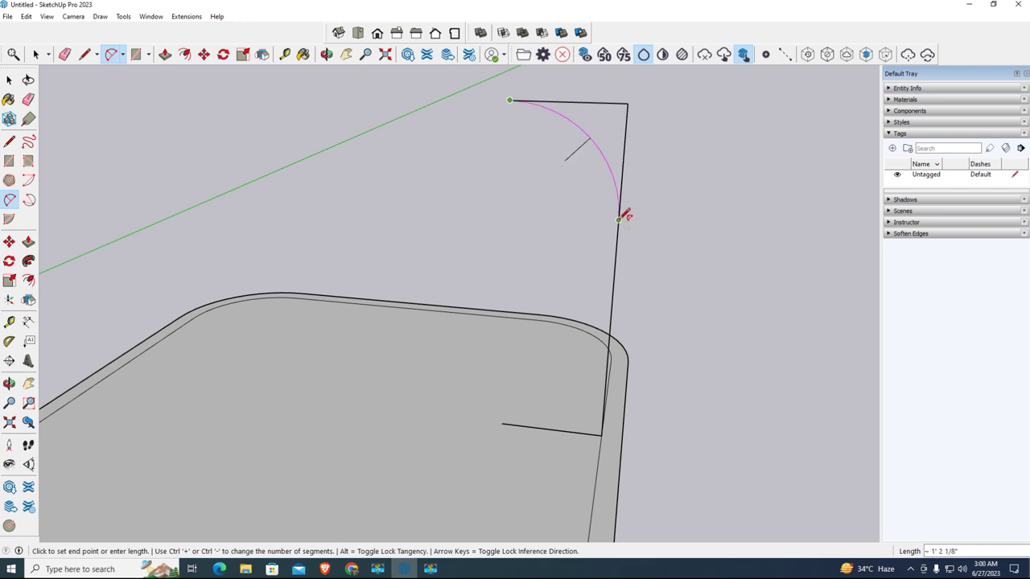
pyautogui.click(618, 219)
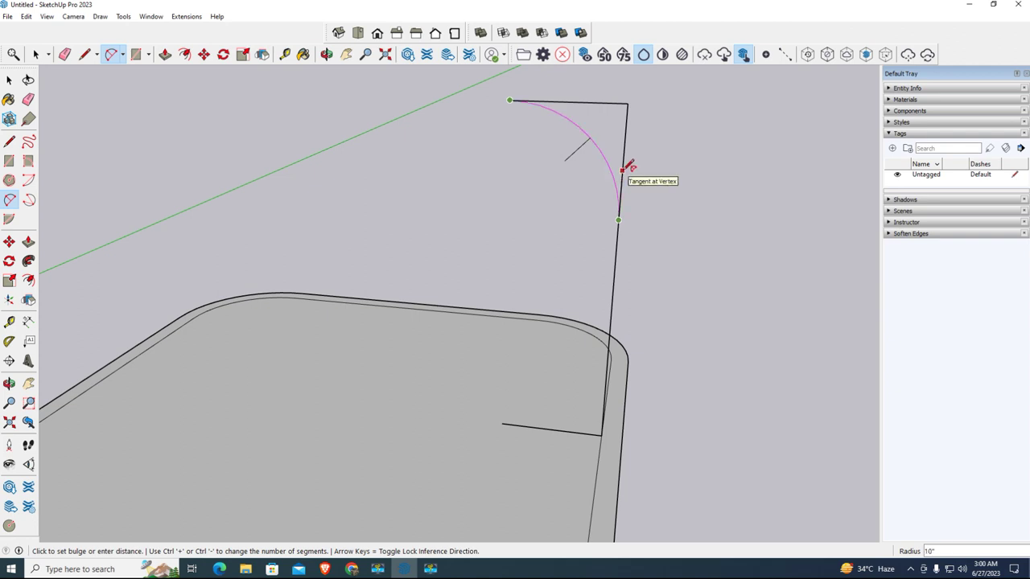
pyautogui.click(627, 166)
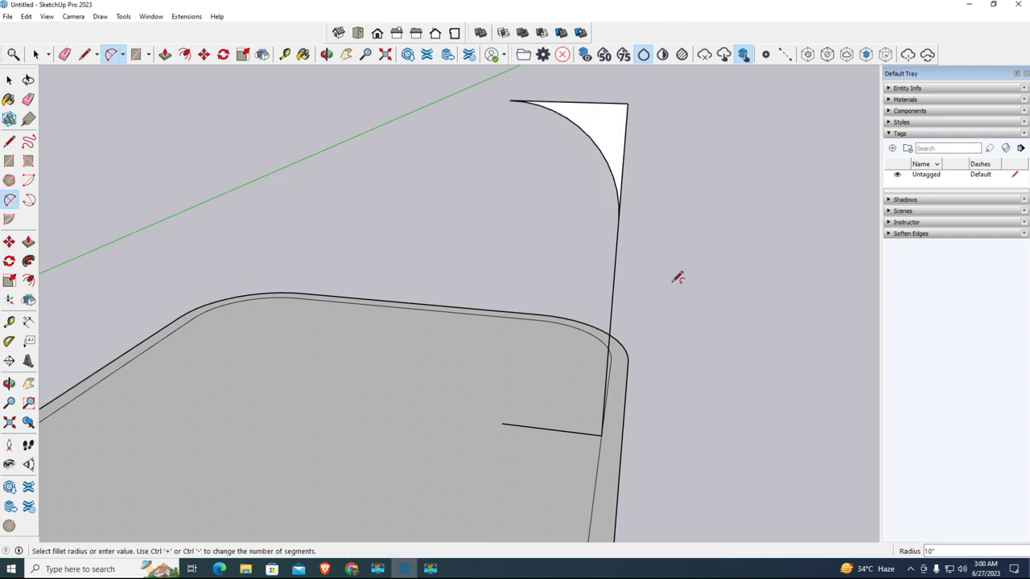
# Draw a matching tangent arc across the lower corner, from the bottom line's free end to the vertical line's lower segment point
pyautogui.click(503, 423)
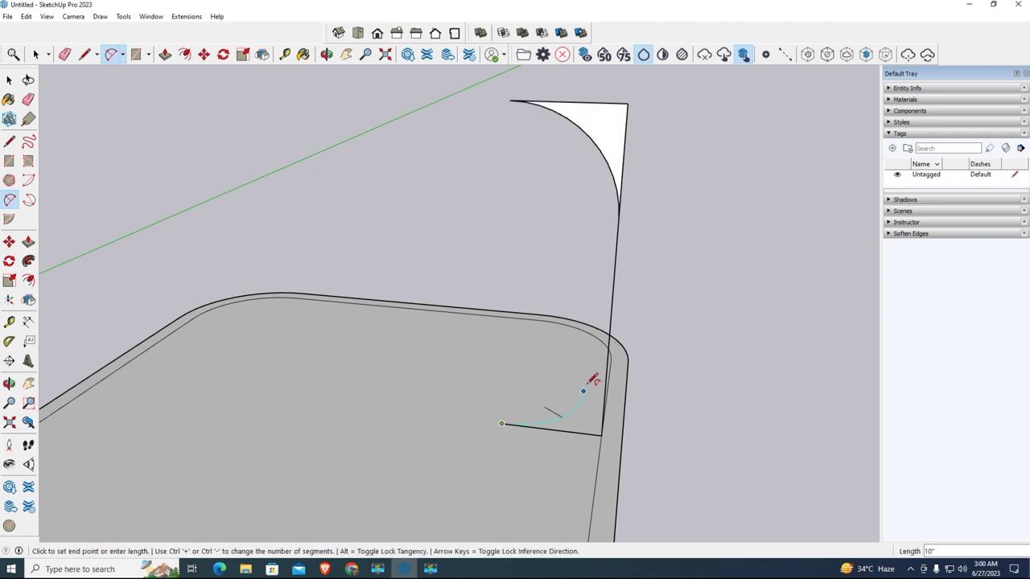
pyautogui.click(610, 343)
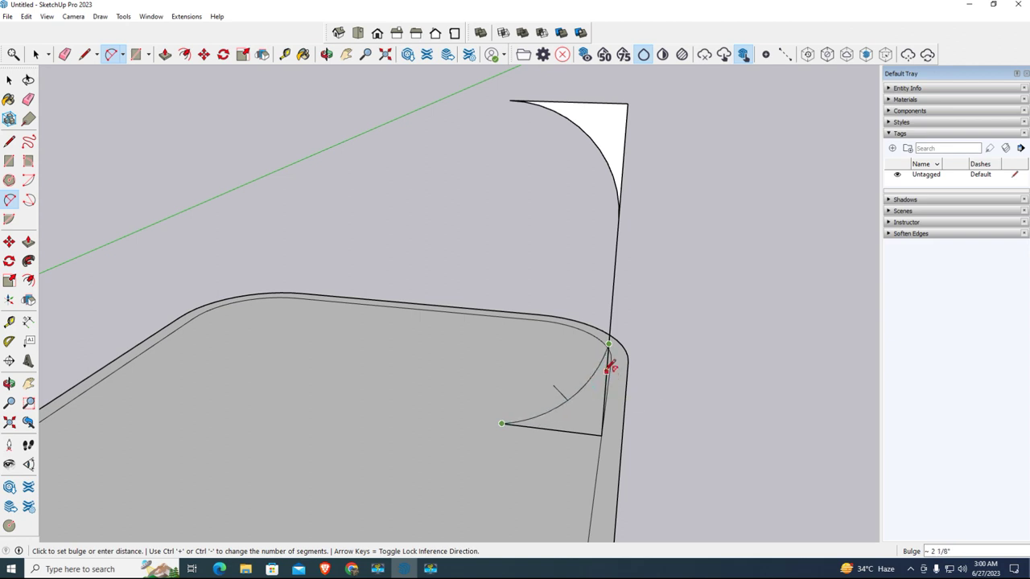
pyautogui.moveTo(612, 364); pyautogui.dragTo(660, 298, button='middle')
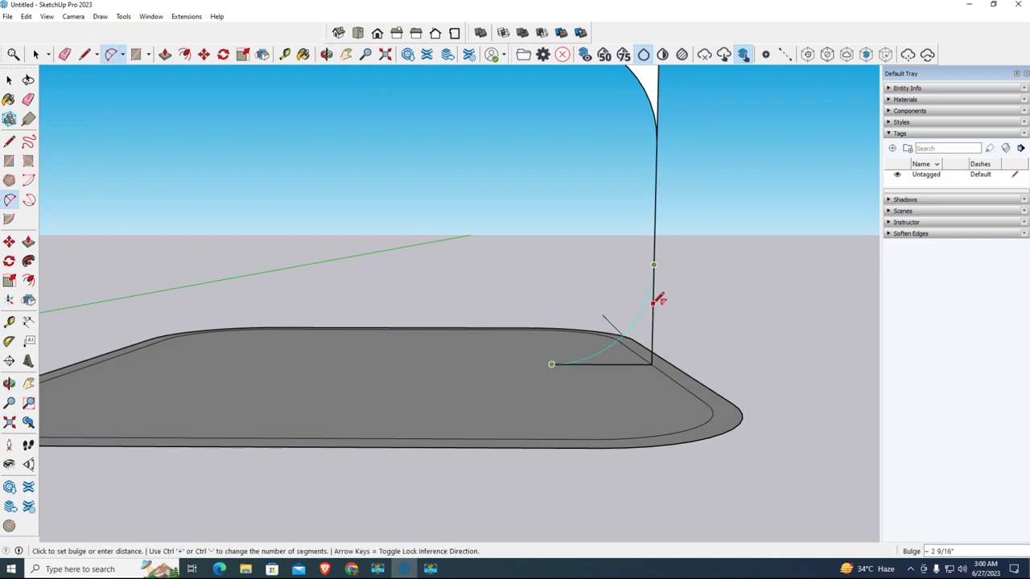
pyautogui.click(657, 303)
# Offset the three-sided C-shaped line path outward by 2"
pyautogui.moveTo(770, 333); pyautogui.dragTo(735, 322, button='middle')
pyautogui.scroll(2, 540, 203)
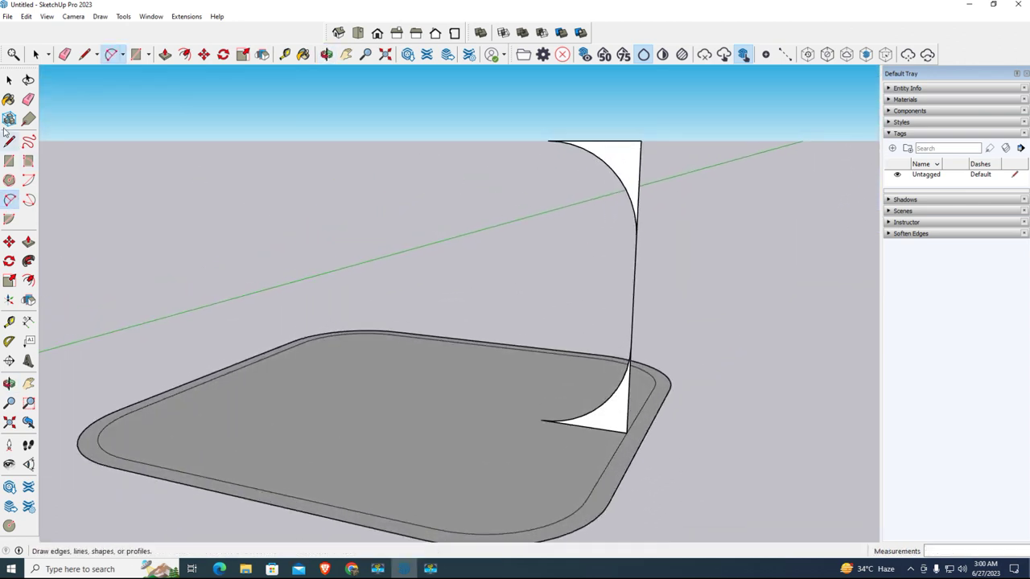
pyautogui.click(9, 80)
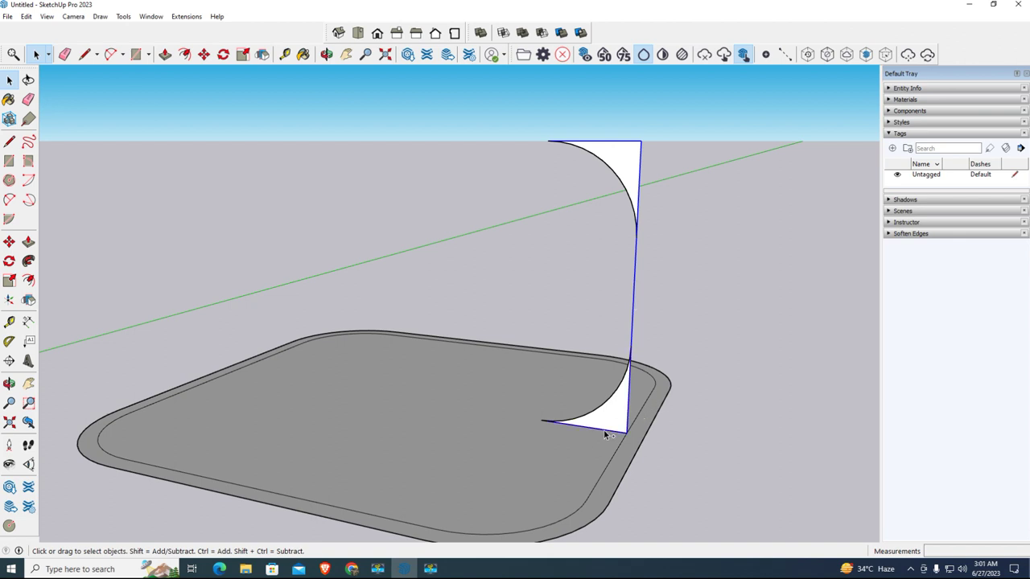
pyautogui.click(28, 280)
pyautogui.click(613, 141)
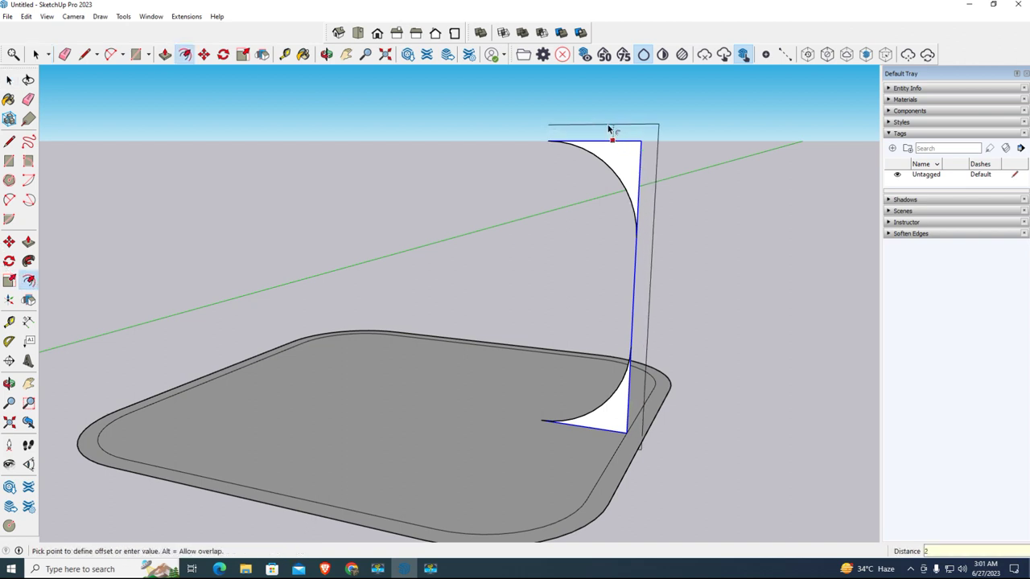
pyautogui.click(610, 129)
# Close the C-shaped profile with short lines joining the original and offset paths at their upper and lower free ends
pyautogui.moveTo(653, 182); pyautogui.dragTo(765, 268, button='middle')
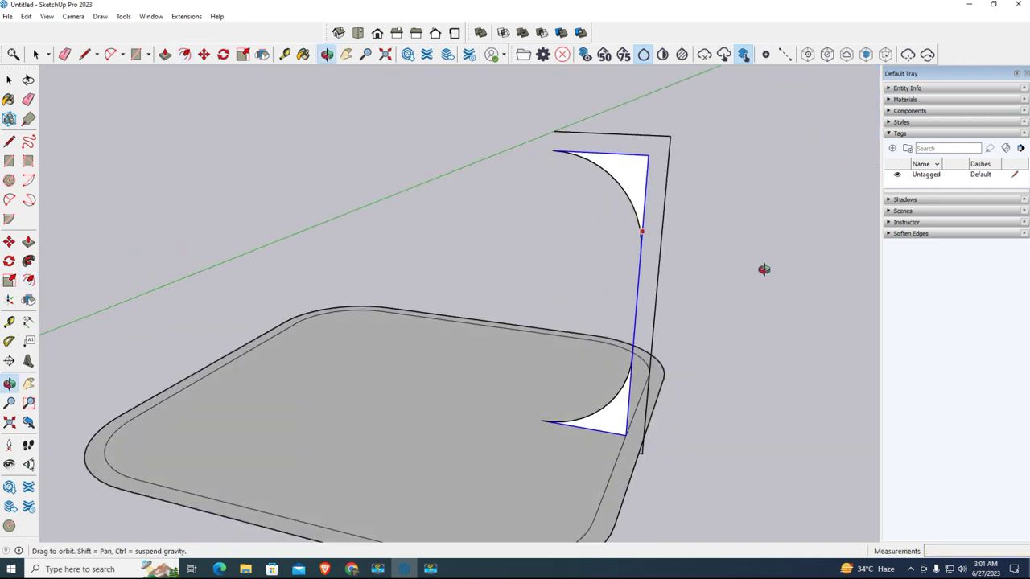
pyautogui.click(9, 141)
pyautogui.click(552, 151)
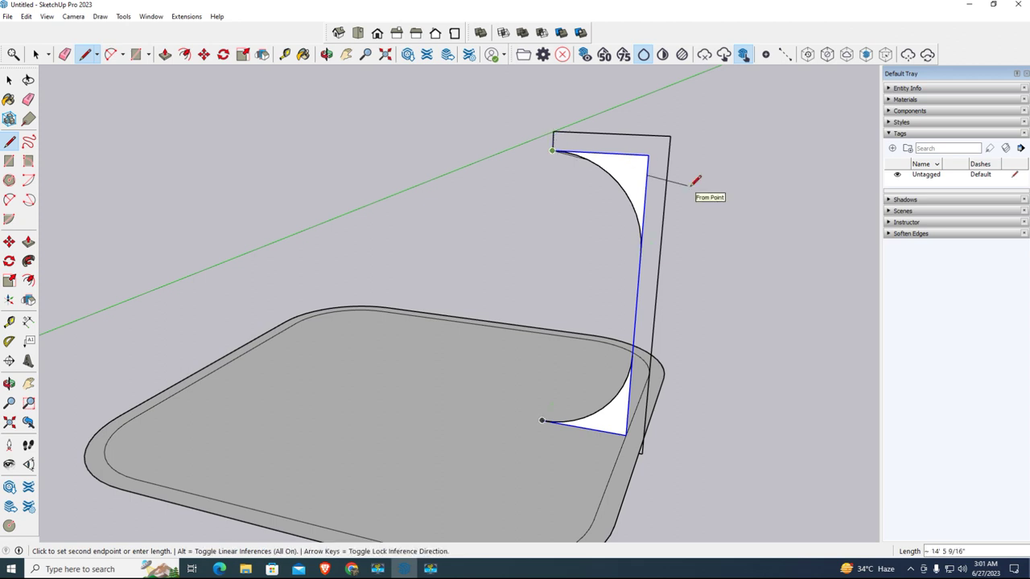
pyautogui.press('space')
pyautogui.moveTo(651, 459); pyautogui.dragTo(608, 240, button='middle')
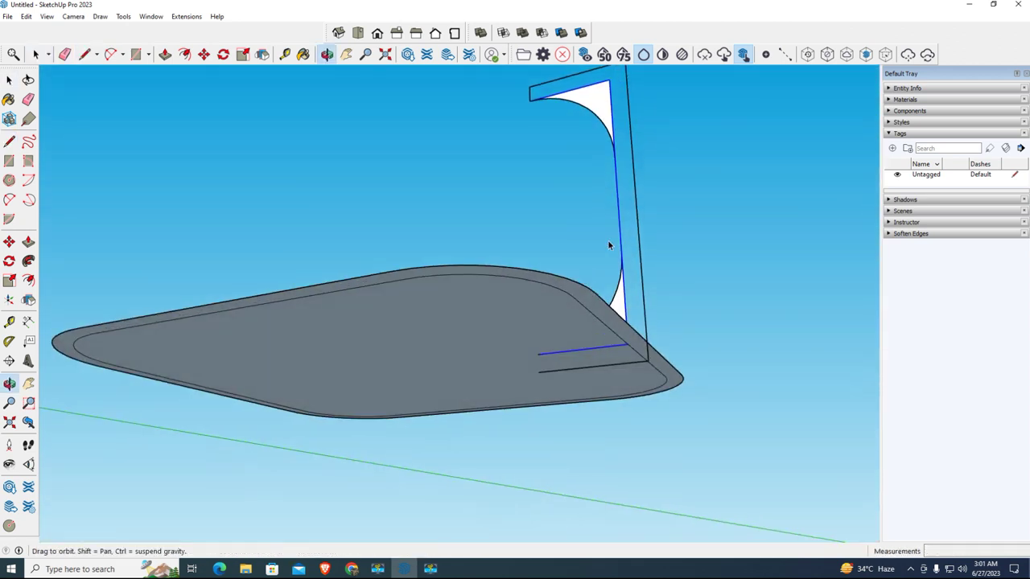
pyautogui.click(9, 141)
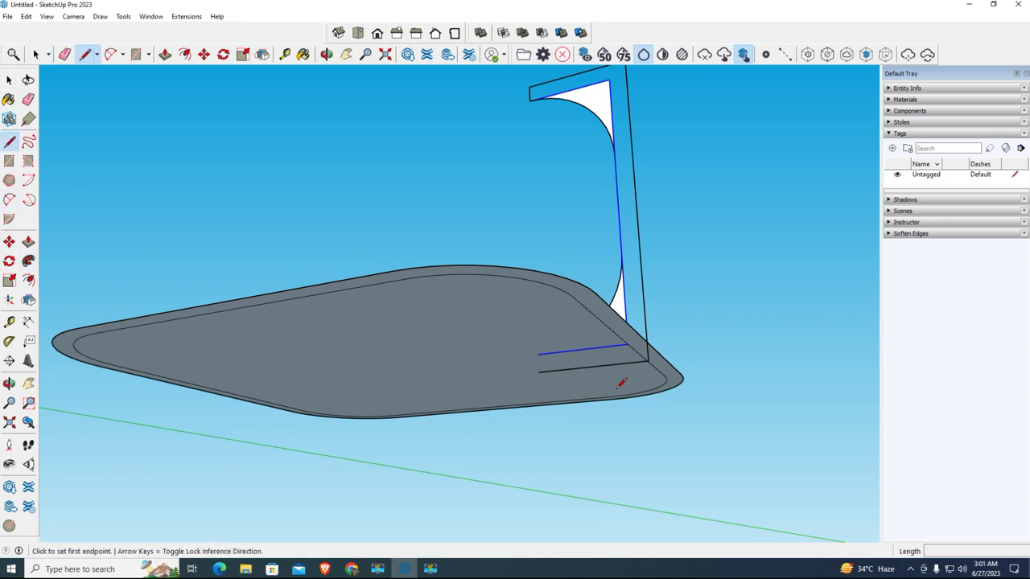
pyautogui.click(537, 354)
pyautogui.click(537, 372)
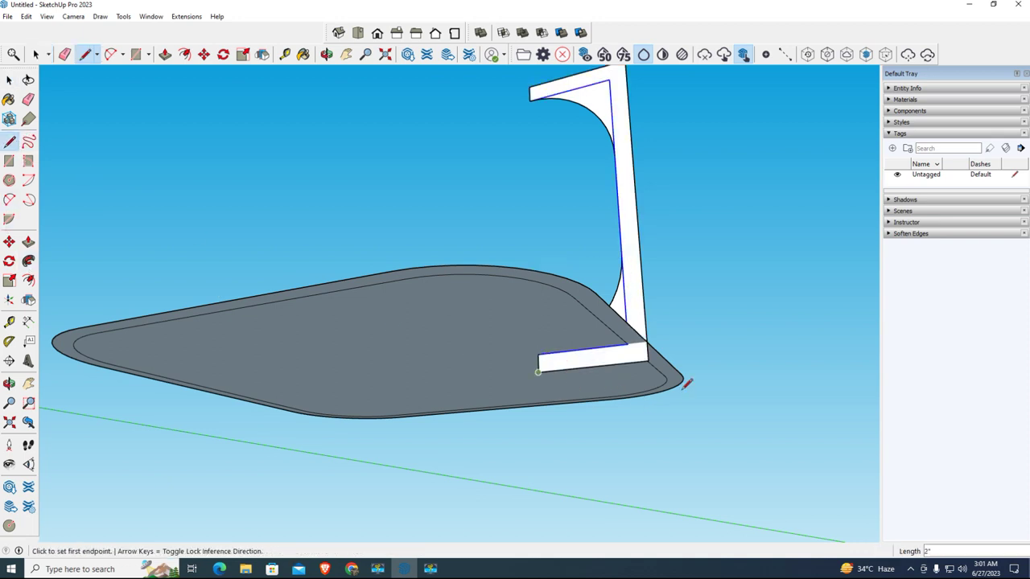
# Erase the original straight path lines inside the C-shaped profile, keeping the arcs and the outer offset outline
pyautogui.moveTo(447, 182); pyautogui.dragTo(485, 356, button='middle')
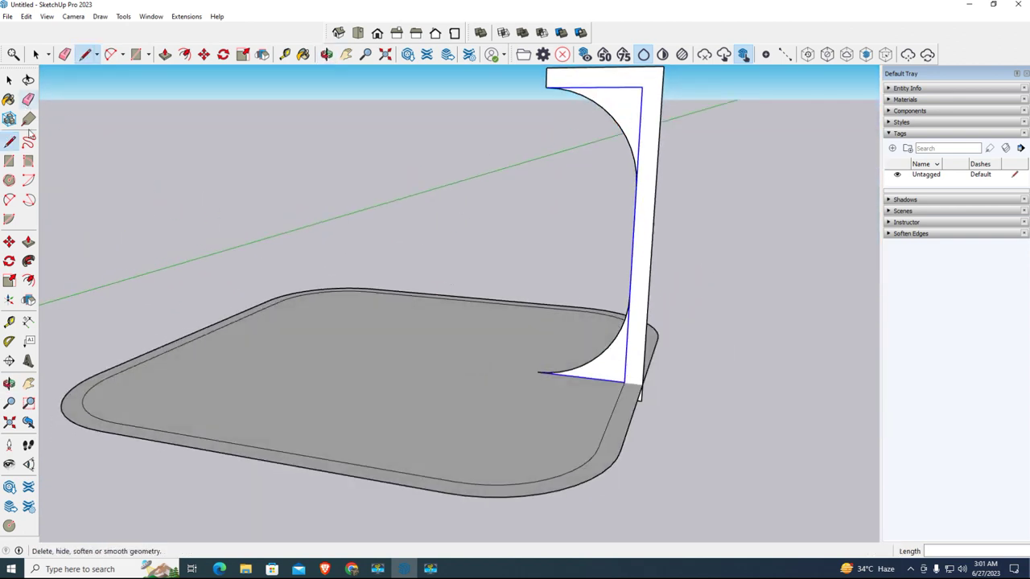
pyautogui.click(28, 99)
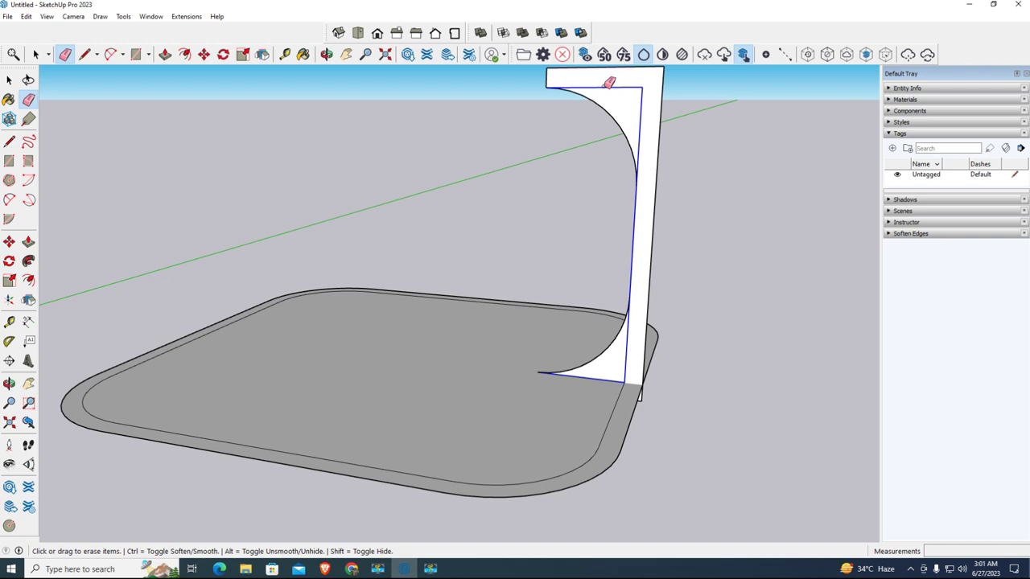
pyautogui.moveTo(609, 83); pyautogui.dragTo(609, 82)
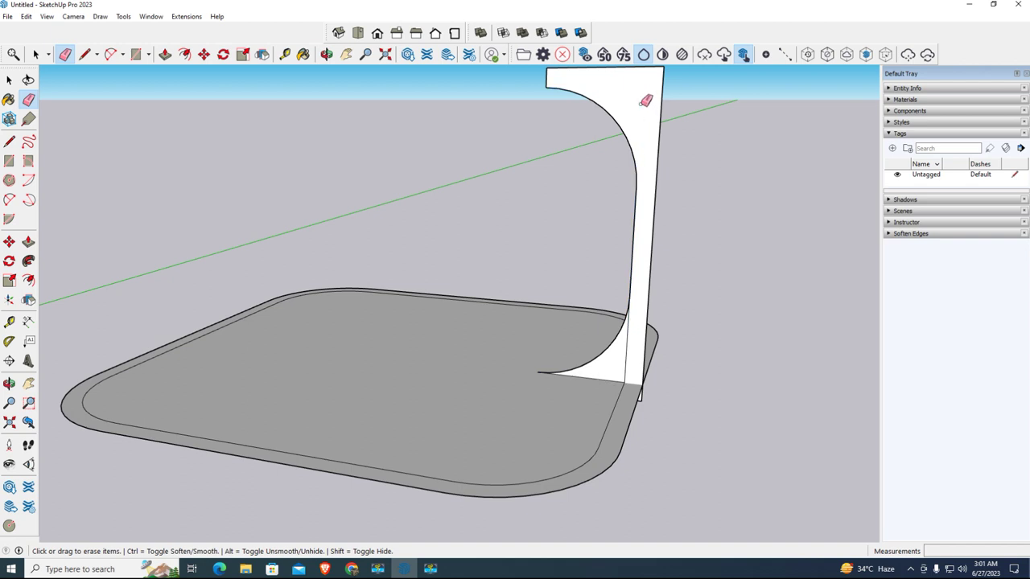
pyautogui.moveTo(631, 346); pyautogui.dragTo(626, 378)
pyautogui.moveTo(685, 403)
pyautogui.mouseDown(button='middle')
pyautogui.moveTo(602, 271)
pyautogui.moveTo(526, 336)
pyautogui.moveTo(555, 350)
pyautogui.moveTo(636, 303)
pyautogui.moveTo(650, 205)
pyautogui.moveTo(663, 248)
pyautogui.mouseUp(button='middle')
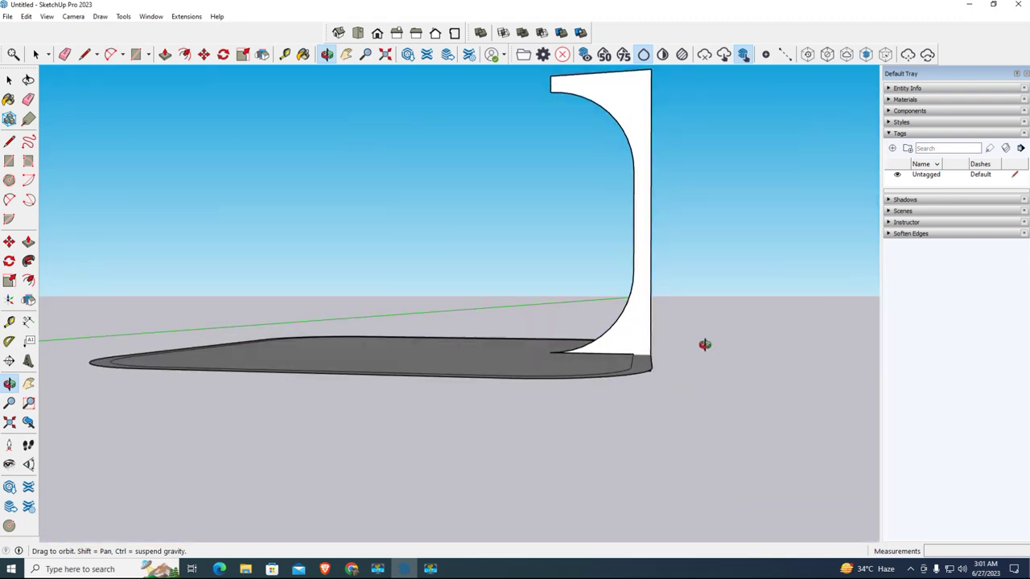
pyautogui.moveTo(705, 344)
pyautogui.mouseDown()
pyautogui.moveTo(770, 356)
pyautogui.moveTo(671, 430)
pyautogui.moveTo(627, 382)
pyautogui.mouseUp()
pyautogui.press('e')
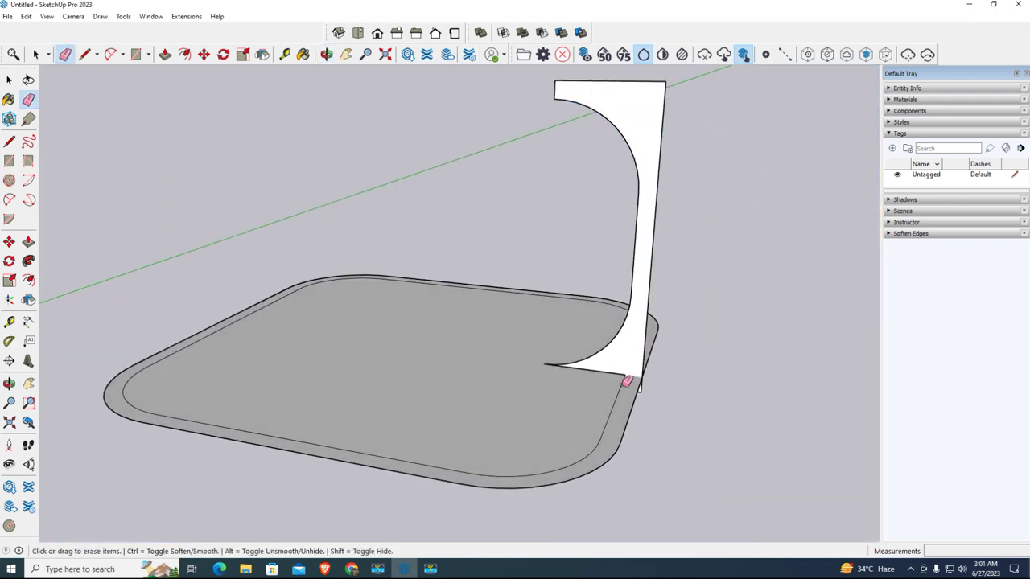
pyautogui.moveTo(701, 400)
pyautogui.mouseDown(button='middle')
pyautogui.moveTo(126, 335)
pyautogui.moveTo(784, 401)
pyautogui.moveTo(644, 391)
pyautogui.mouseUp(button='middle')
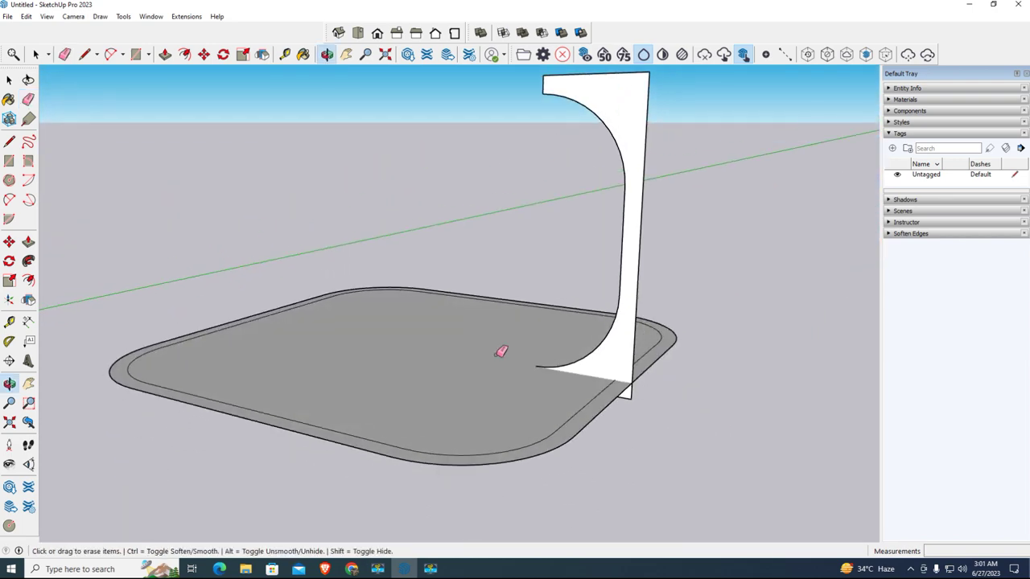
# Sweep the C-shaped profile around the inner rounded-square face of the base with Follow Me
pyautogui.scroll(-3, 501, 351)
pyautogui.scroll(2, 515, 330)
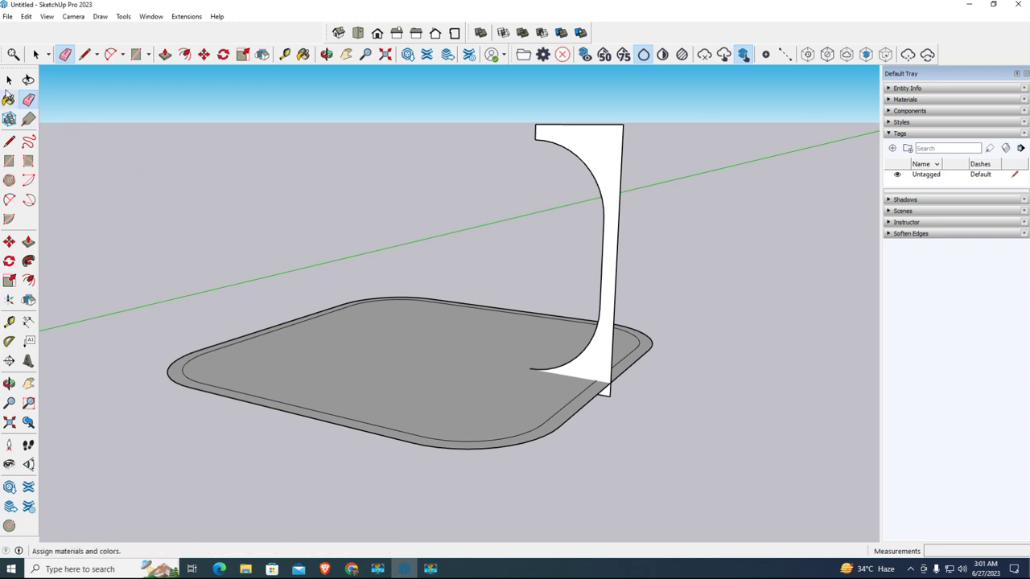
pyautogui.click(9, 79)
pyautogui.click(444, 409)
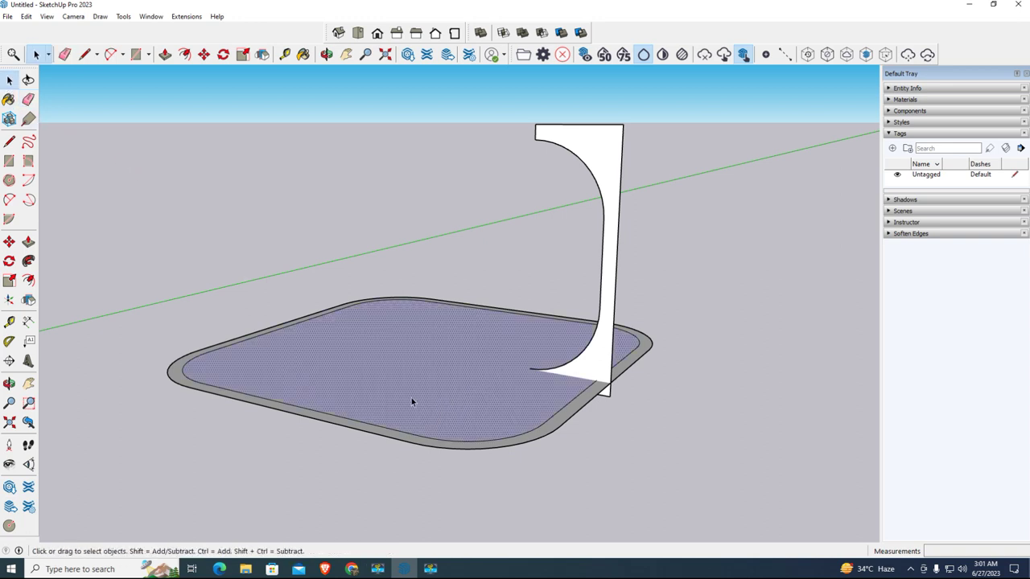
pyautogui.click(28, 261)
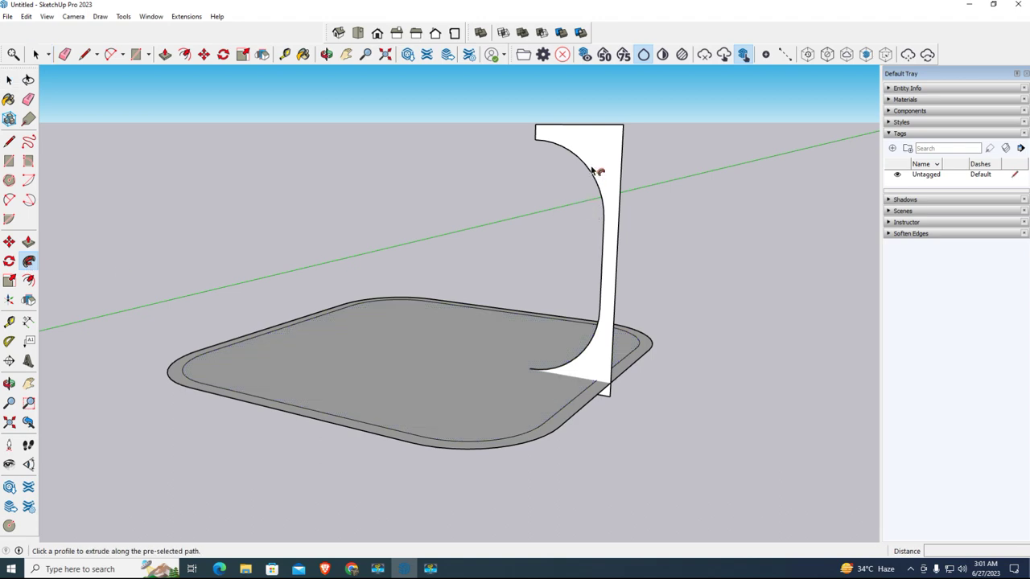
pyautogui.click(598, 158)
# Delete the swept solid's outer side wall and its flat top face, leaving the rounded inner shell
pyautogui.moveTo(658, 305); pyautogui.dragTo(573, 298, button='middle')
pyautogui.click(9, 81)
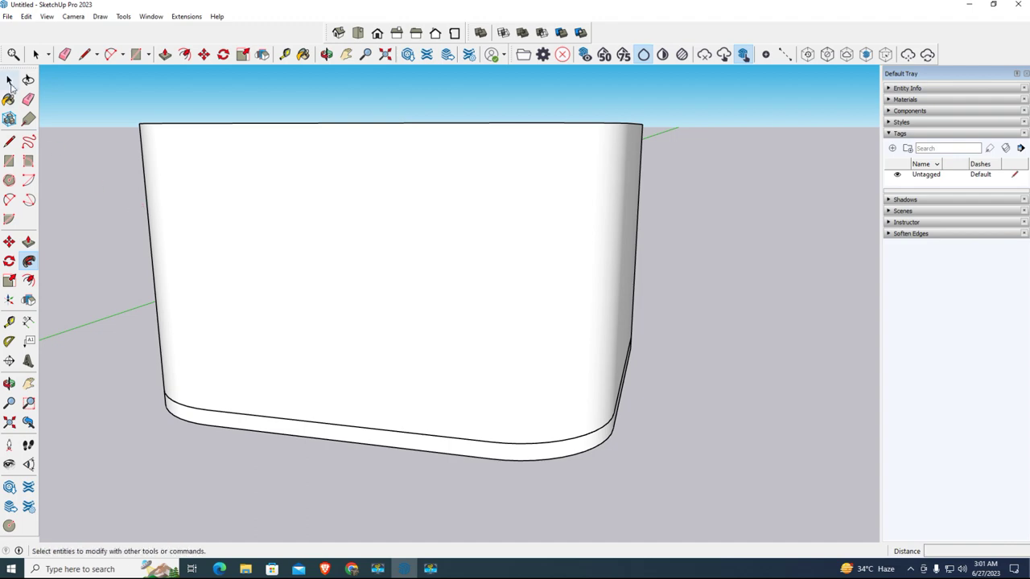
pyautogui.tripleClick(307, 279)
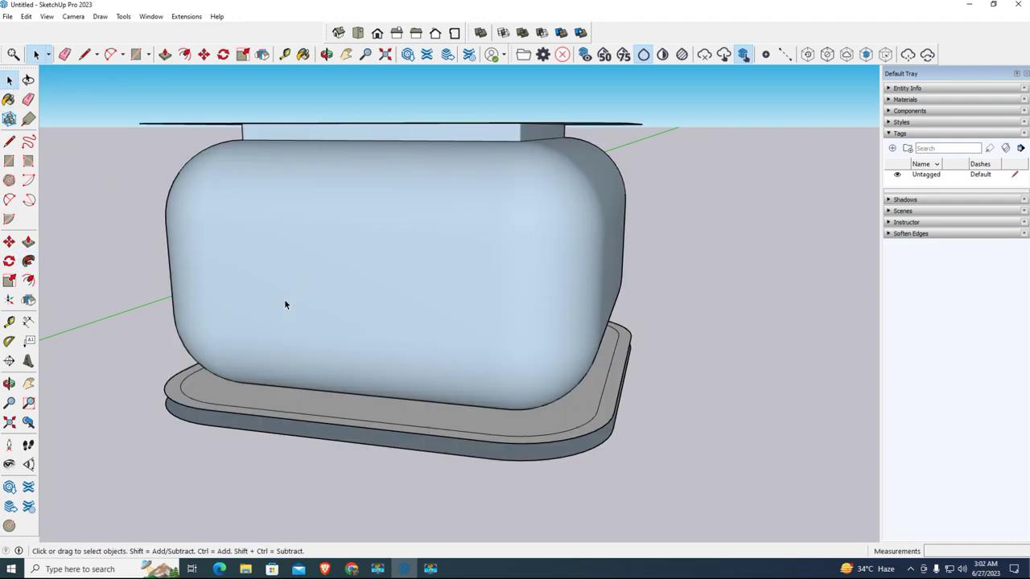
pyautogui.moveTo(284, 304); pyautogui.dragTo(580, 479, button='middle')
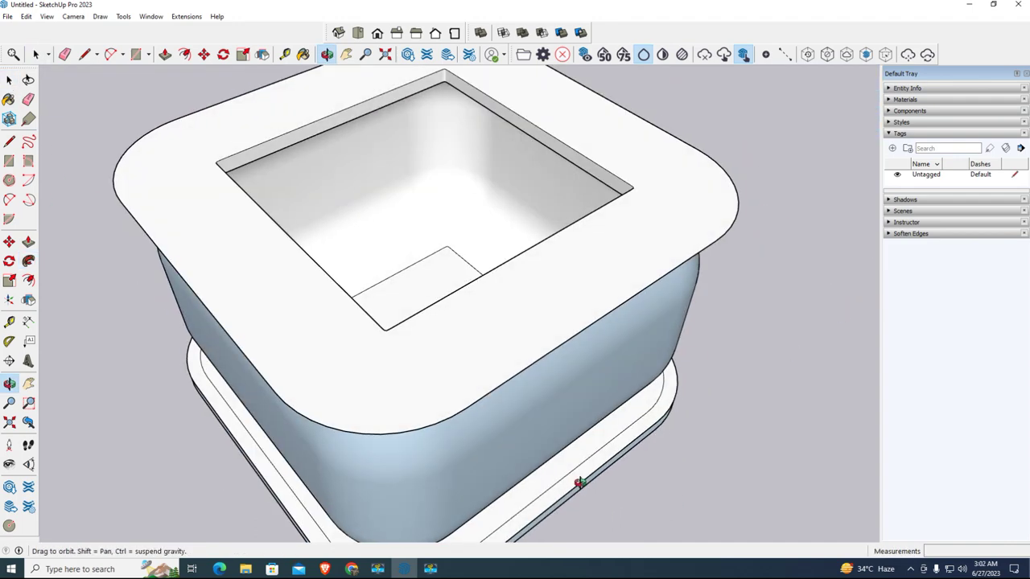
pyautogui.click(420, 397)
pyautogui.press('Delete')
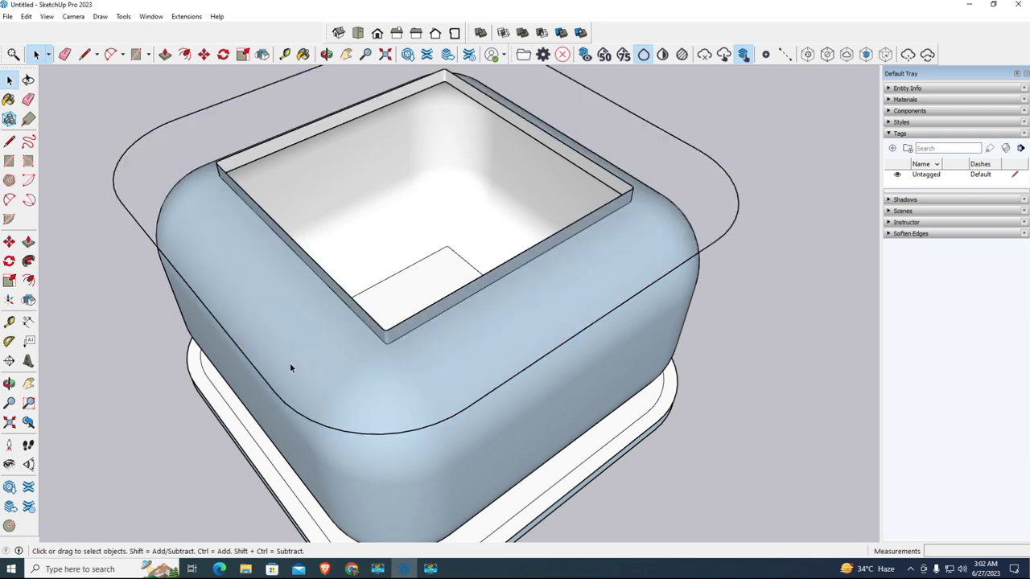
# Delete the loose rounded outline above the shell, plus the thin rim faces and loose edge loop around the top opening
pyautogui.moveTo(290, 368); pyautogui.dragTo(462, 313, button='middle')
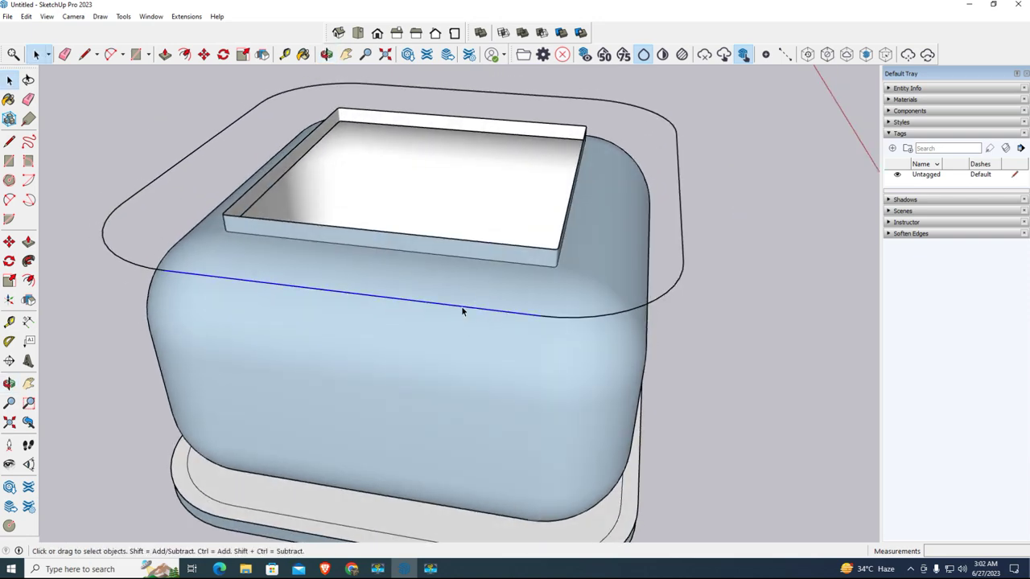
pyautogui.tripleClick(462, 311)
pyautogui.press('Delete')
pyautogui.click(456, 250)
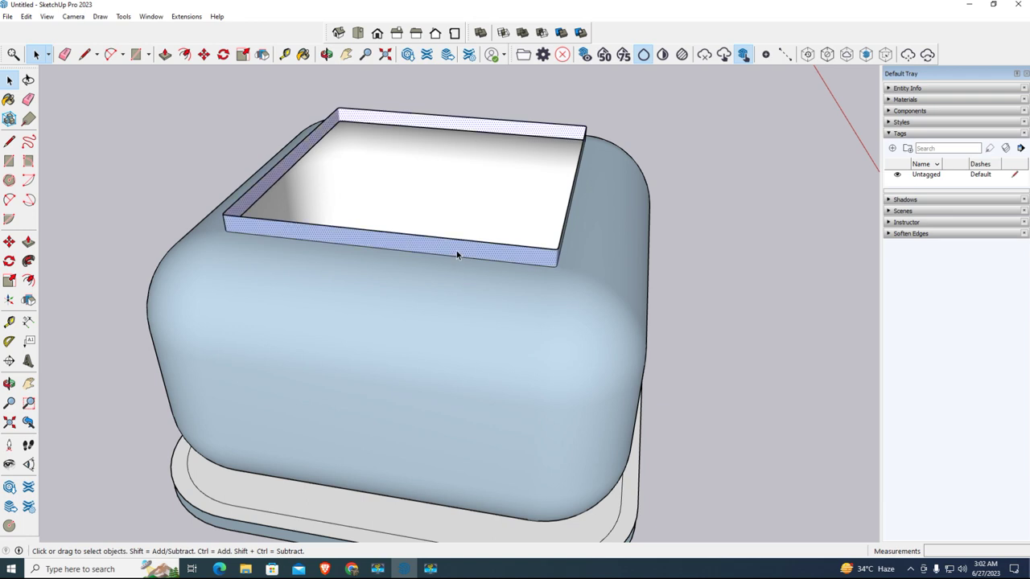
pyautogui.press('Delete')
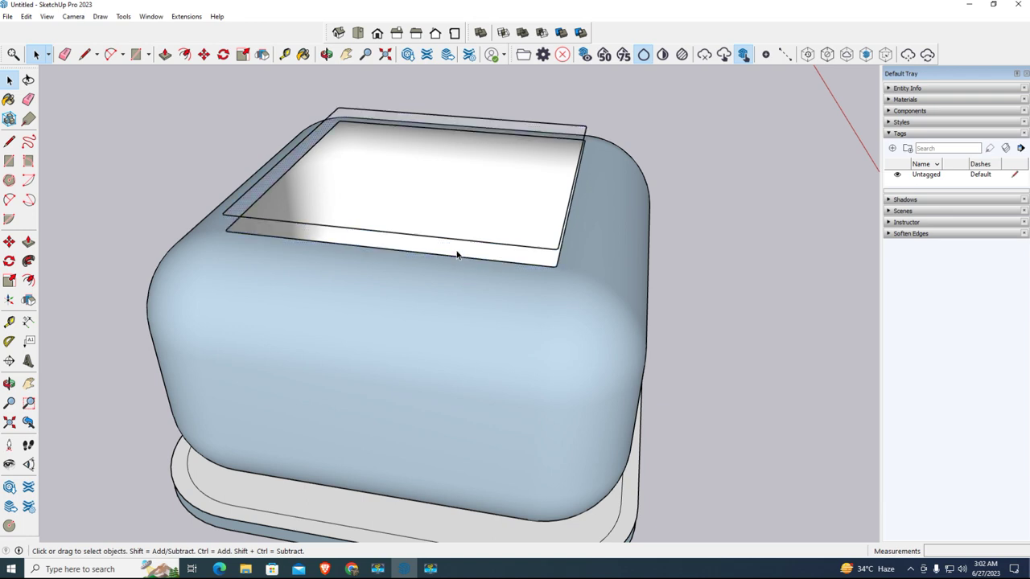
pyautogui.click(284, 227)
pyautogui.press('Delete')
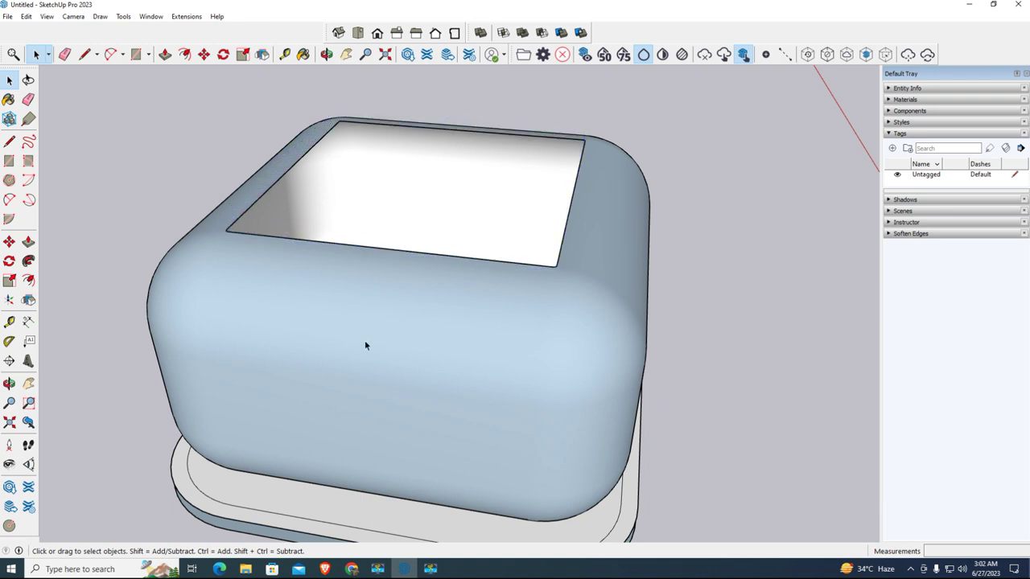
# Delete the base slab faces and the loose rounded outlines beneath the shell
pyautogui.moveTo(366, 342); pyautogui.dragTo(142, 276, button='middle')
pyautogui.click(142, 276)
pyautogui.press('Delete')
pyautogui.click(133, 296)
pyautogui.press('Delete')
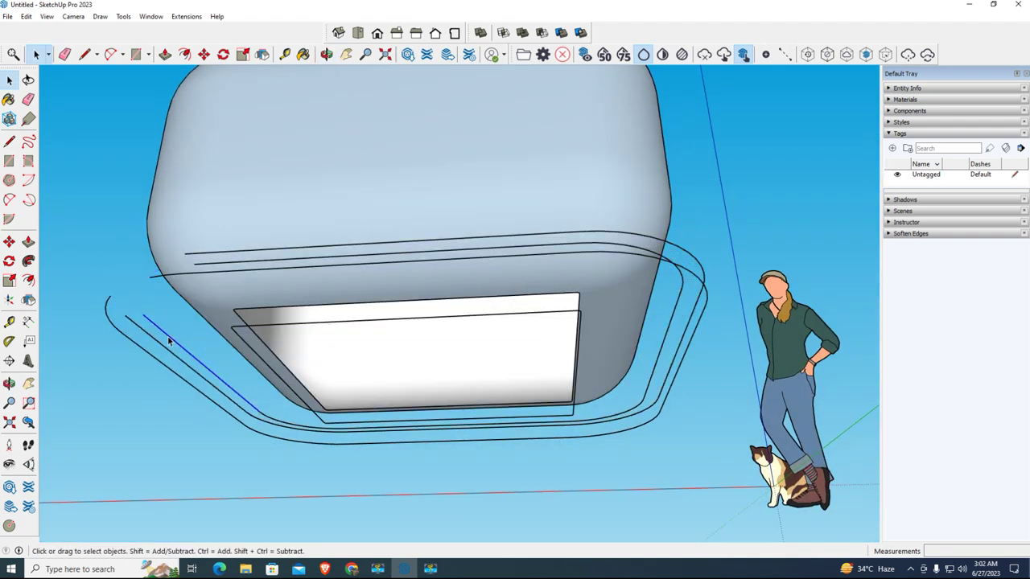
pyautogui.press('Delete')
pyautogui.click(161, 345)
pyautogui.press('Delete')
pyautogui.click(157, 360)
pyautogui.press('Delete')
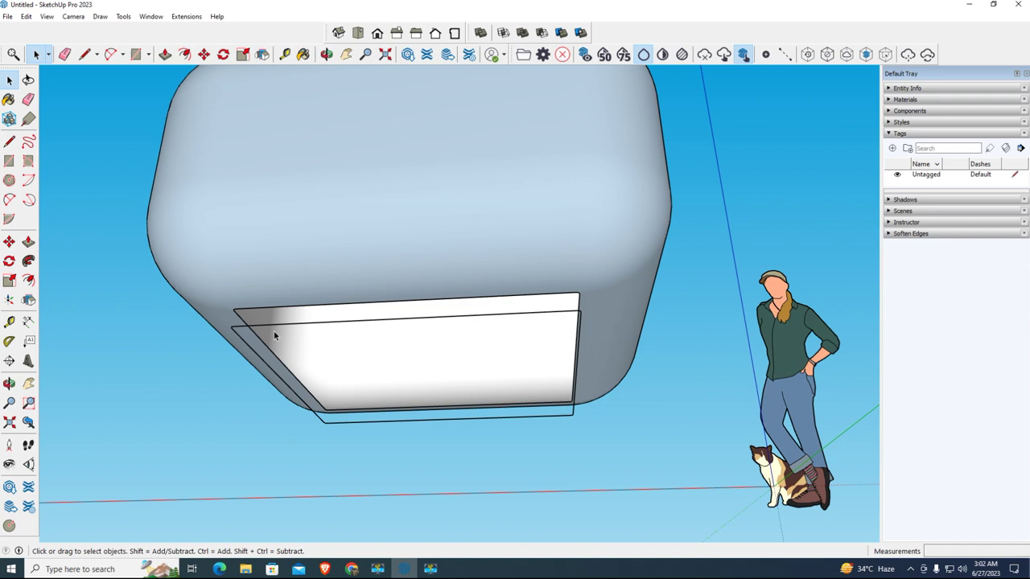
# Delete the remaining loose outline loop beneath the rounded shell's opening
pyautogui.click(278, 324)
pyautogui.press('Delete')
pyautogui.moveTo(280, 333); pyautogui.dragTo(290, 483, button='middle')
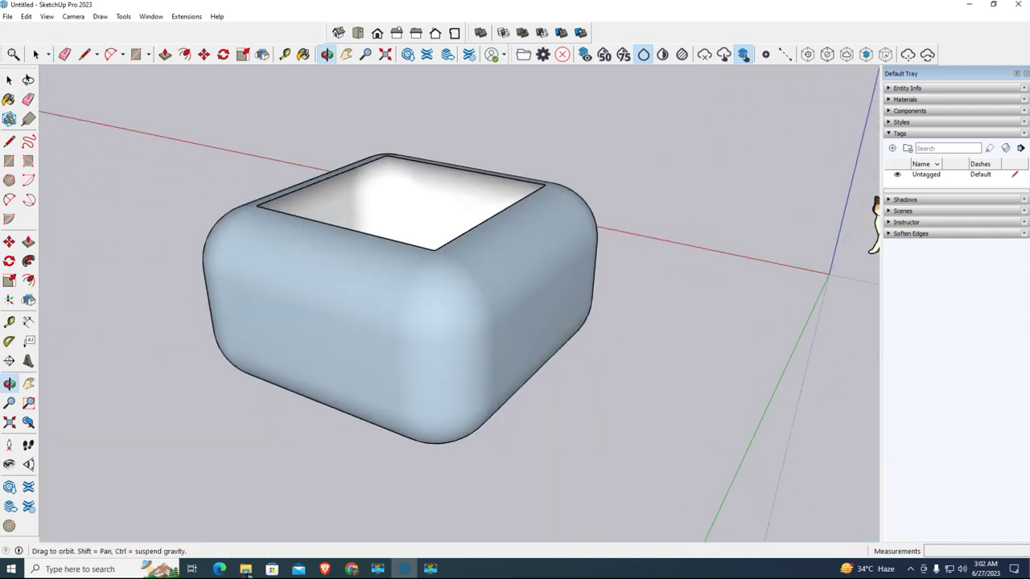
# Select the whole connected shell and reverse its faces so the front sides point outward
pyautogui.moveTo(387, 241); pyautogui.dragTo(427, 233)
pyautogui.press('space')
pyautogui.tripleClick(433, 219)
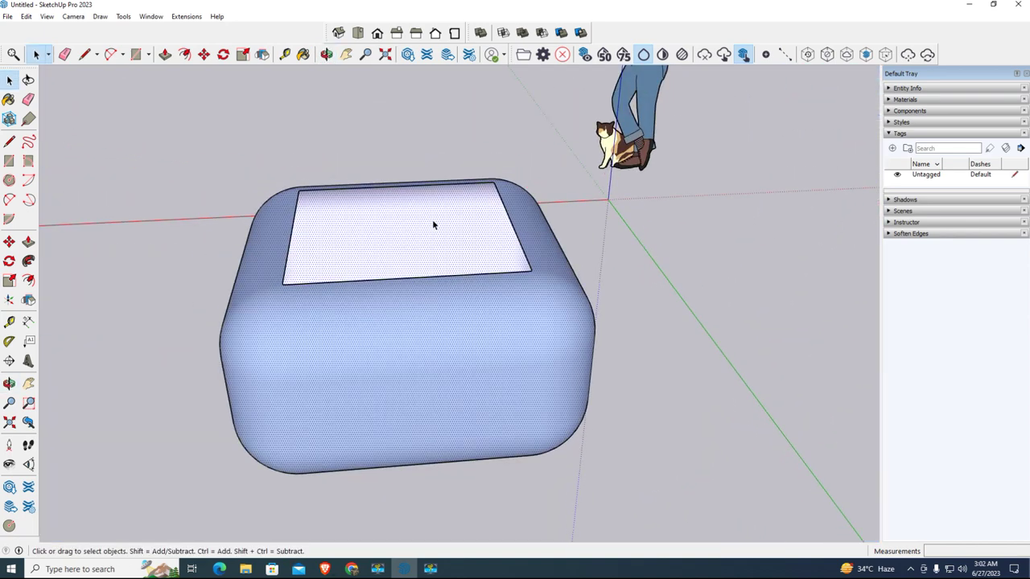
pyautogui.rightClick(432, 219)
pyautogui.click(475, 329)
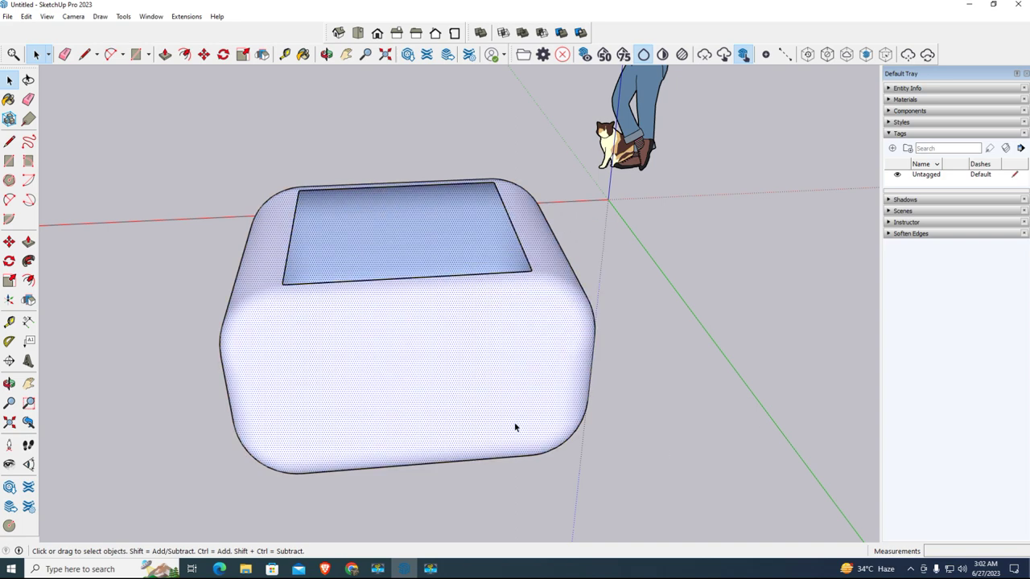
# Close the shell's top and bottom openings with flat faces by tracing a line over part of one edge of each
pyautogui.moveTo(247, 228); pyautogui.dragTo(809, 239, button='middle')
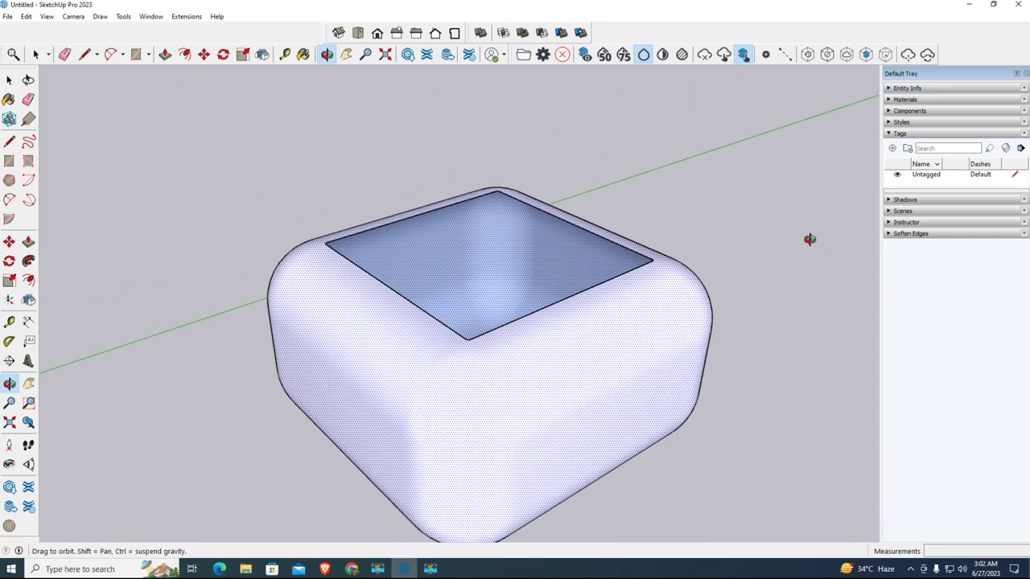
pyautogui.click(9, 141)
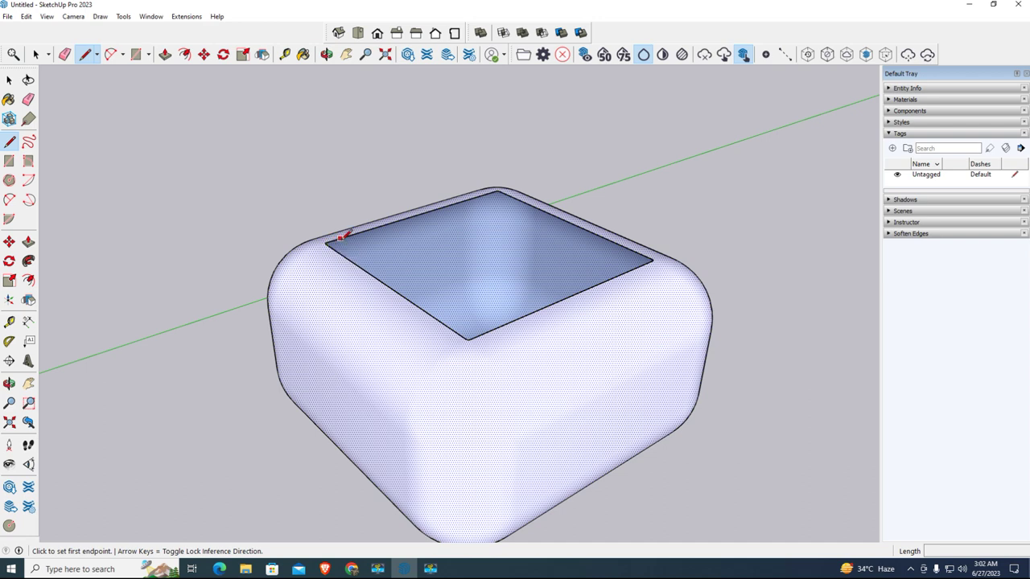
pyautogui.click(340, 239)
pyautogui.click(418, 215)
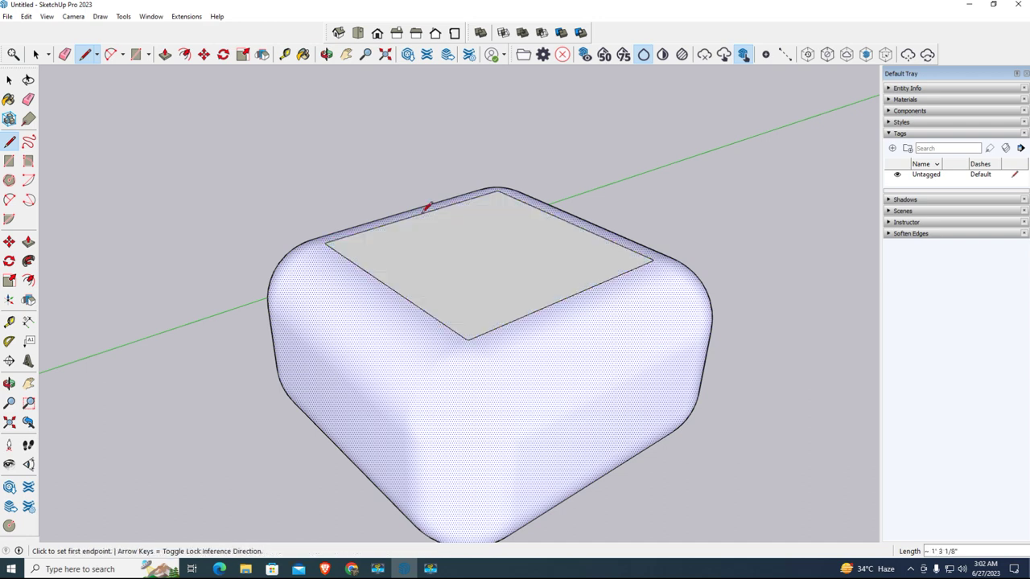
pyautogui.moveTo(185, 325); pyautogui.dragTo(598, 264, button='middle')
pyautogui.click(338, 308)
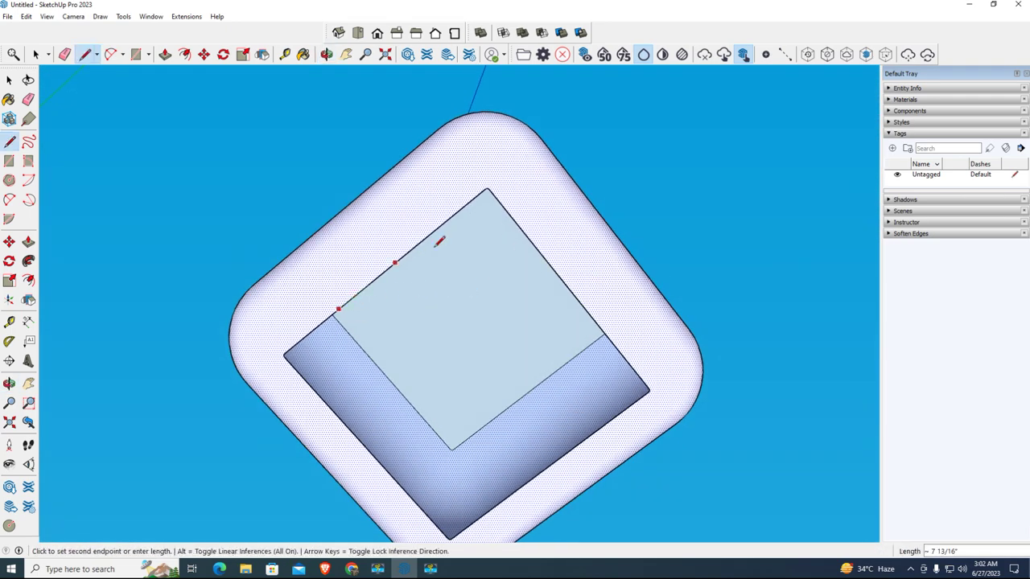
pyautogui.click(441, 225)
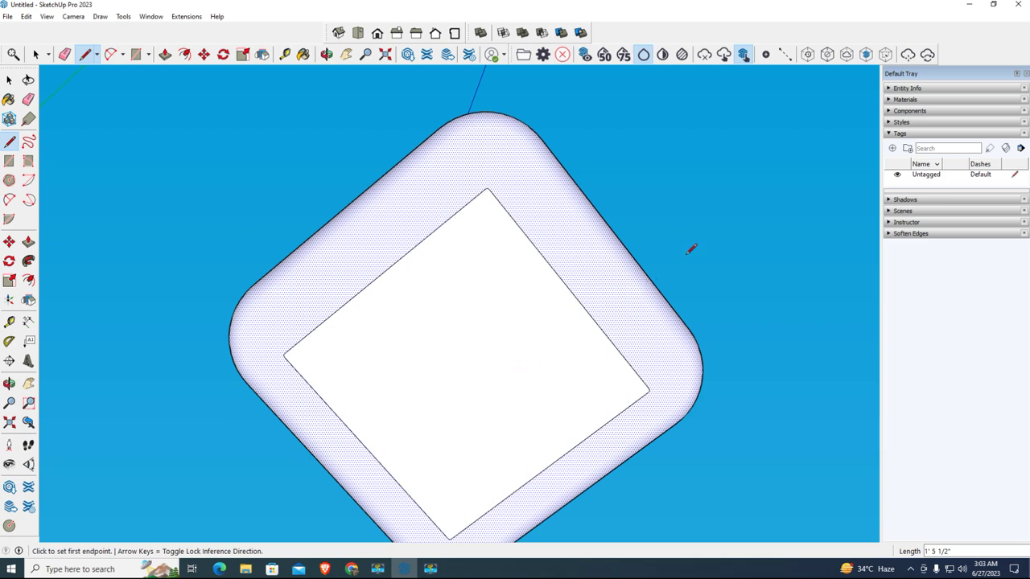
# Try to hide the outline edges around the flat top face with the Eraser
pyautogui.moveTo(690, 250); pyautogui.dragTo(362, 435, button='middle')
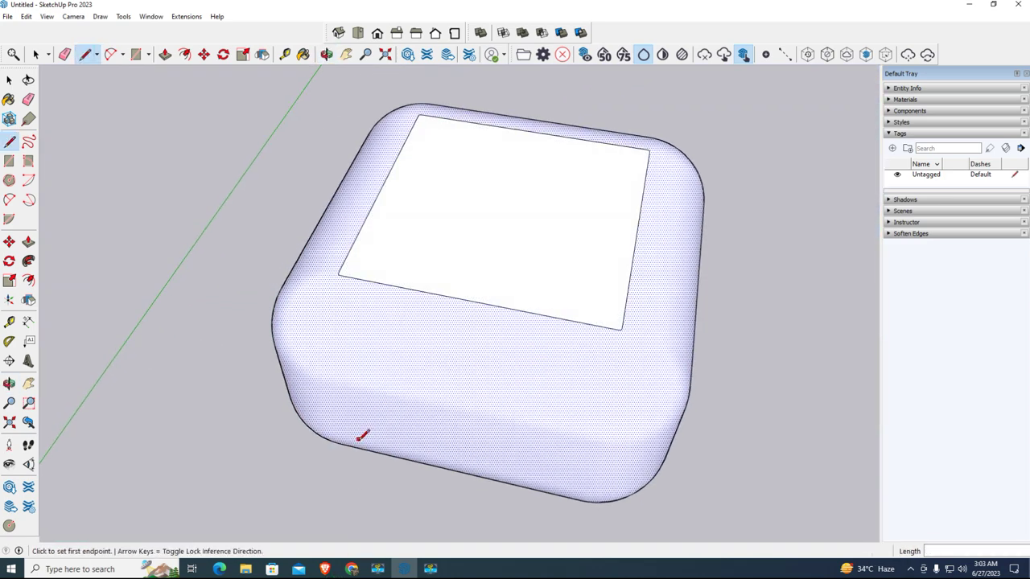
pyautogui.click(29, 99)
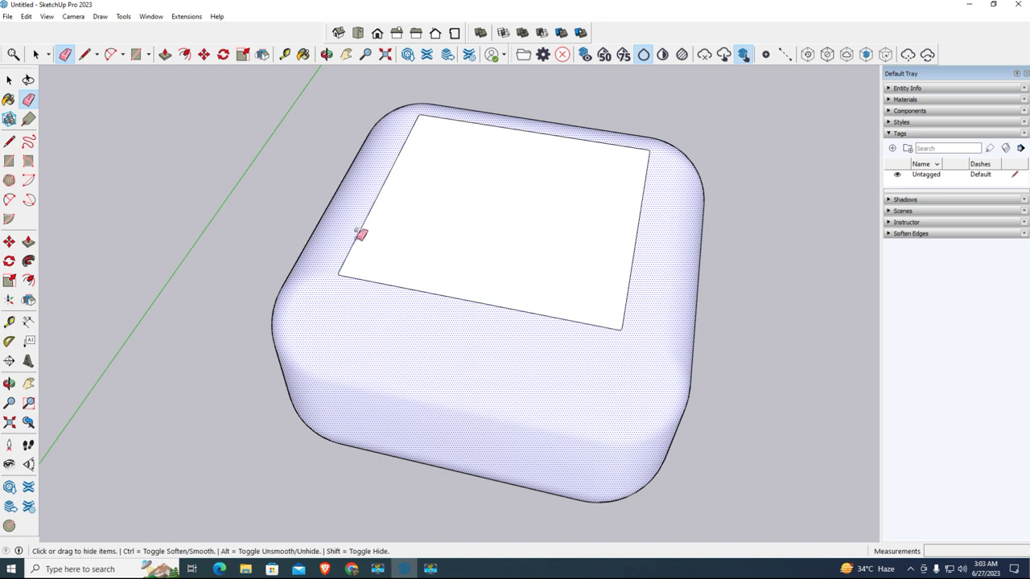
pyautogui.moveTo(362, 233)
pyautogui.keyDown('shift'); pyautogui.mouseDown()
pyautogui.moveTo(386, 213)
pyautogui.moveTo(397, 165)
pyautogui.mouseUp(); pyautogui.keyUp('shift')
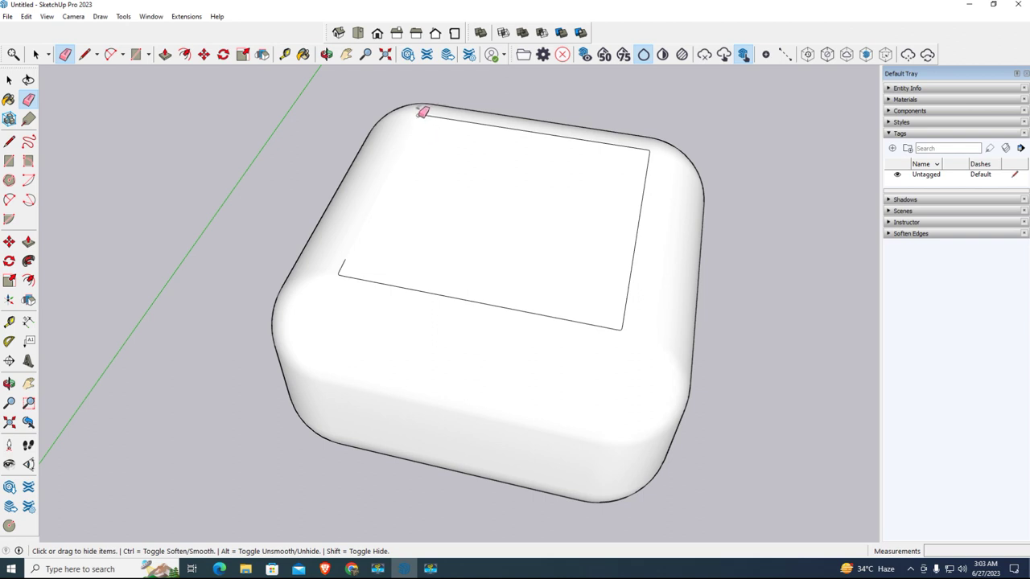
pyautogui.moveTo(430, 108)
pyautogui.keyDown('shift'); pyautogui.mouseDown()
pyautogui.moveTo(653, 147)
pyautogui.moveTo(624, 326)
pyautogui.moveTo(340, 273)
pyautogui.moveTo(354, 274)
pyautogui.mouseUp(); pyautogui.keyUp('shift')
pyautogui.moveTo(727, 421)
pyautogui.mouseDown(button='middle')
pyautogui.moveTo(621, 404)
pyautogui.moveTo(630, 281)
pyautogui.mouseUp(button='middle')
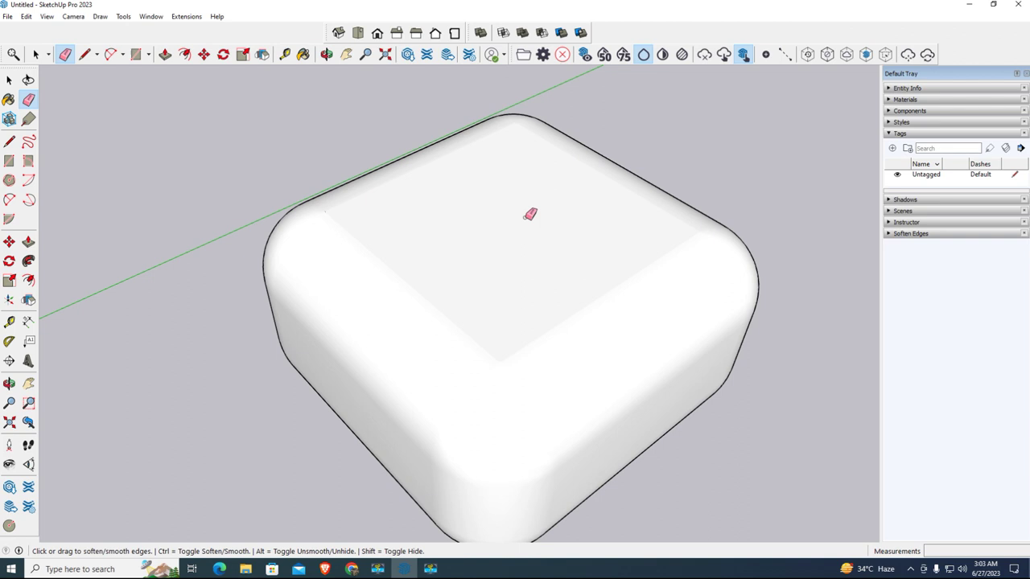
# Undo the edge hiding around the top face
pyautogui.hotkey('ctrl', 'z')
pyautogui.hotkey('ctrl', 'z')
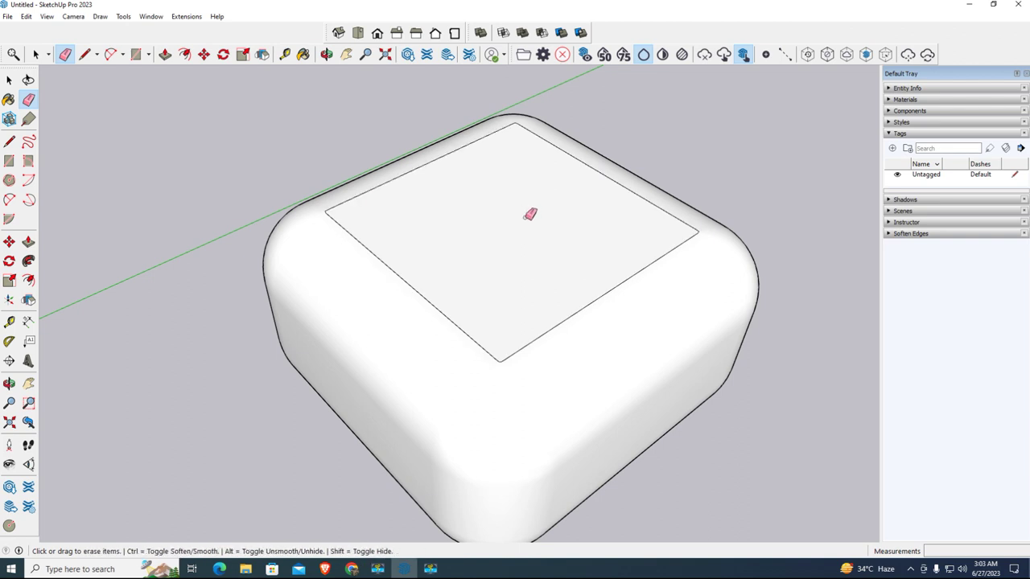
pyautogui.hotkey('ctrl', 'z')
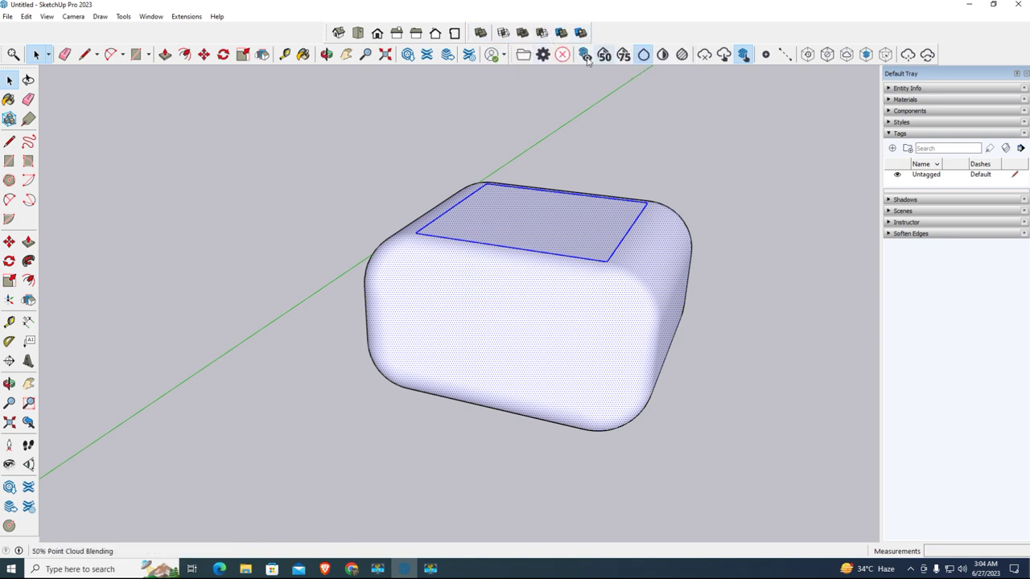
# Soften all edges of the body with smooth normals, soften coplanar enabled and an angle between normals of 84.4 degrees
pyautogui.moveTo(603, 202); pyautogui.dragTo(488, 282, button='middle')
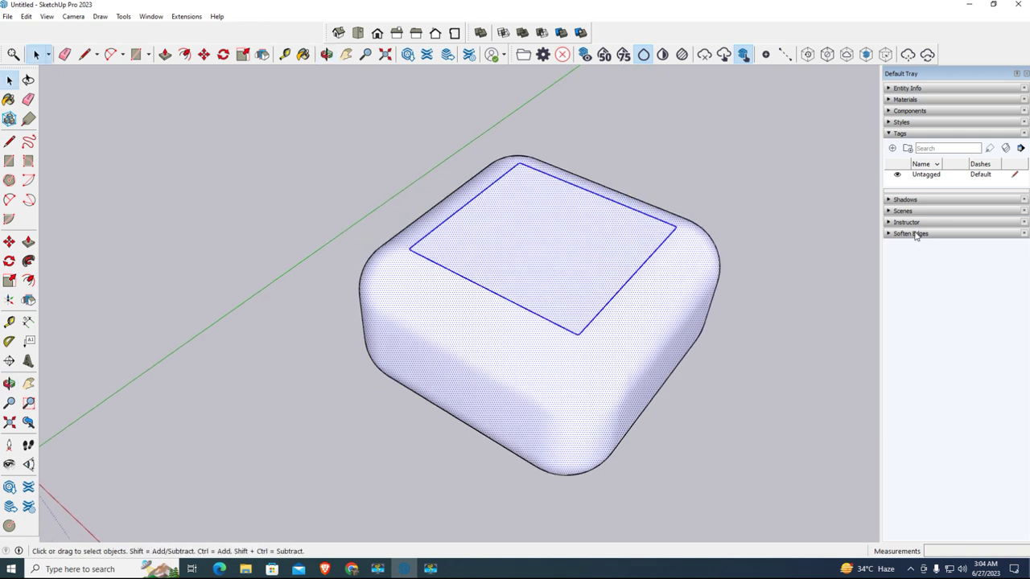
pyautogui.click(890, 234)
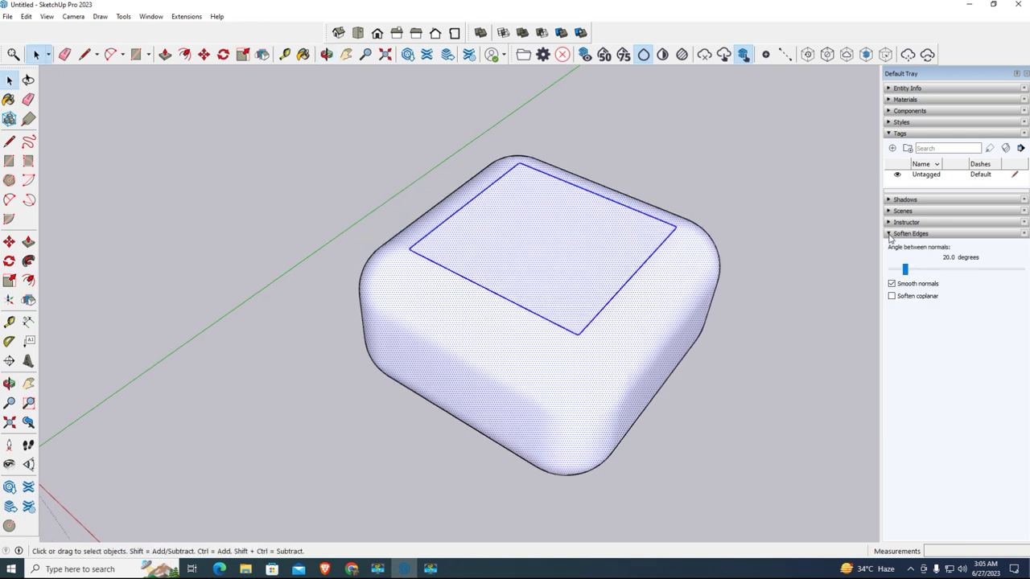
pyautogui.click(899, 297)
pyautogui.moveTo(906, 272); pyautogui.dragTo(1018, 285)
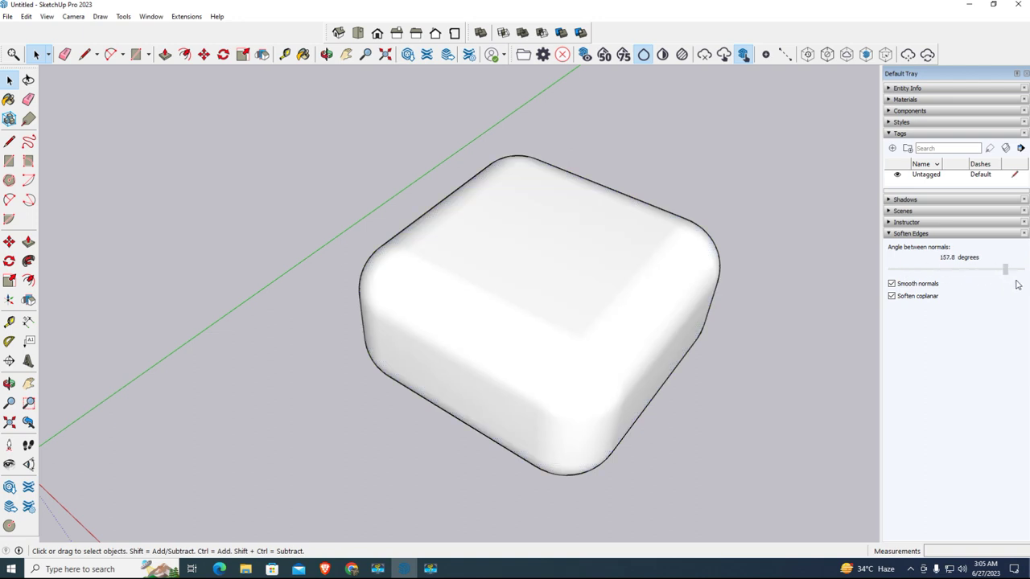
pyautogui.moveTo(926, 270); pyautogui.dragTo(953, 290)
pyautogui.hotkey('ctrl', 'a')
pyautogui.moveTo(764, 286); pyautogui.dragTo(749, 157, button='middle')
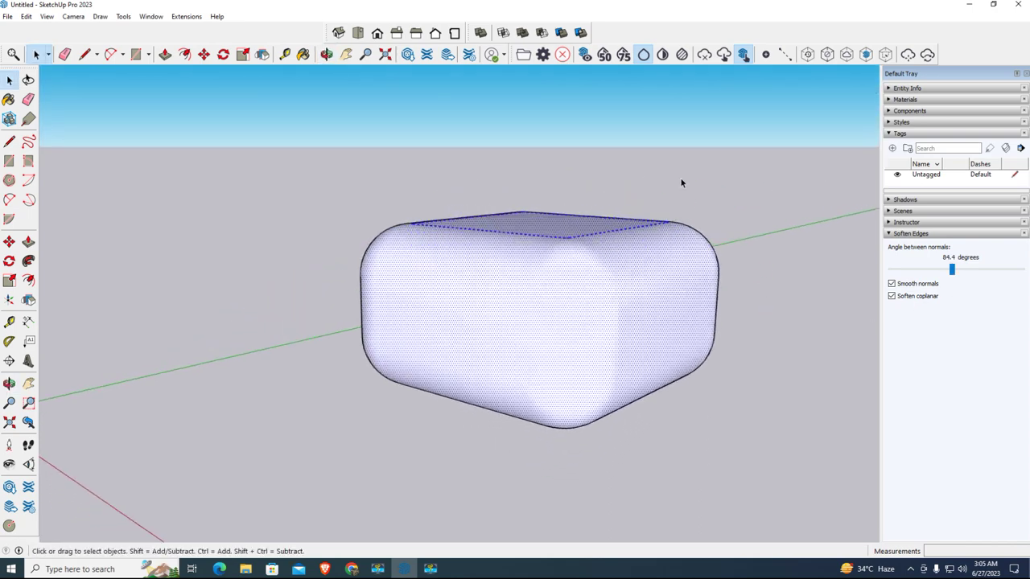
pyautogui.click(735, 223)
# Examine the softened body's top, sides and corners from several angles
pyautogui.press('o')
pyautogui.moveTo(681, 202); pyautogui.dragTo(743, 223)
pyautogui.press('space')
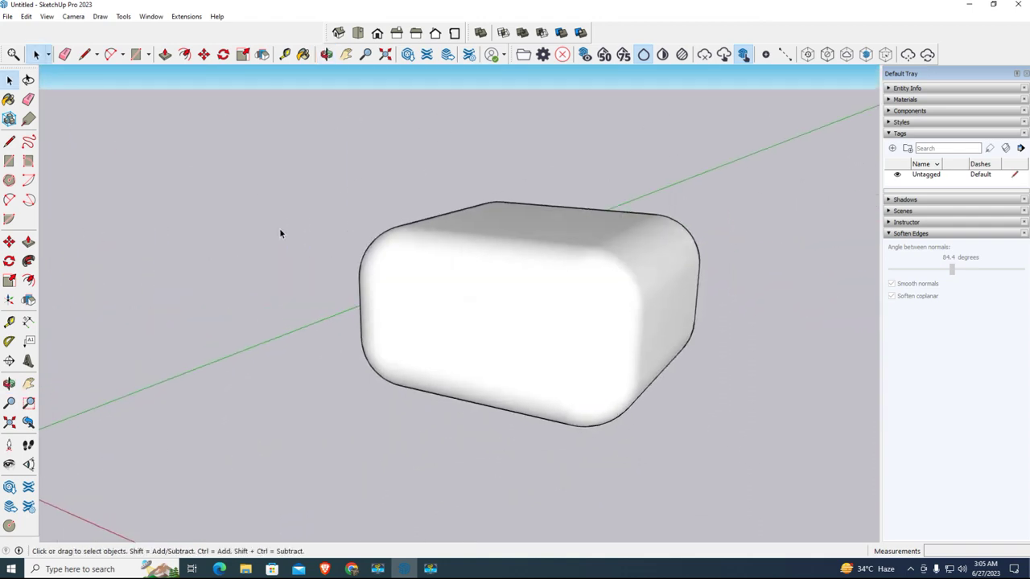
pyautogui.press('o')
pyautogui.moveTo(280, 233); pyautogui.dragTo(287, 361)
pyautogui.press('space')
pyautogui.press('o')
pyautogui.moveTo(639, 281); pyautogui.dragTo(527, 223)
pyautogui.press('space')
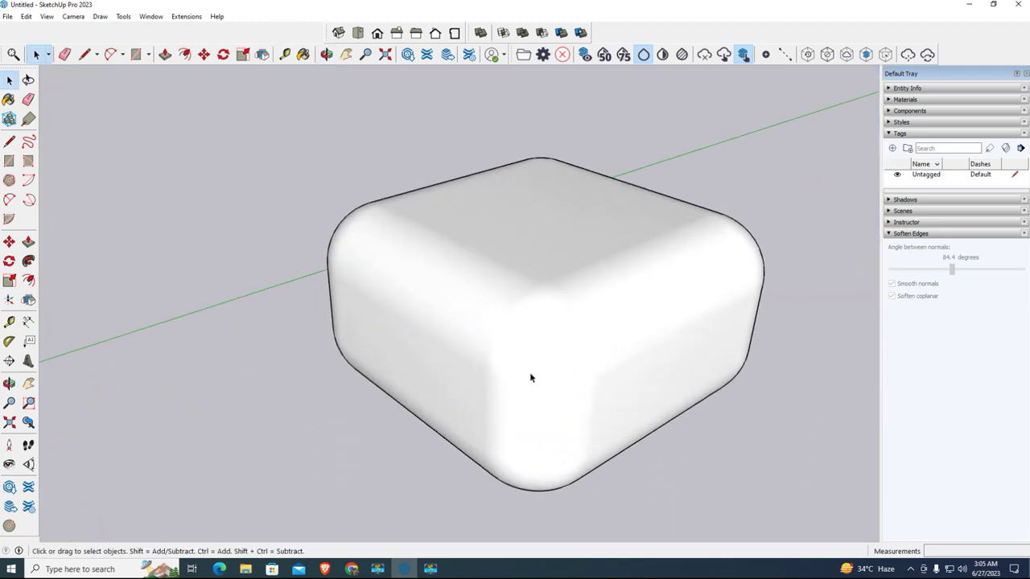
# Select the whole rounded body and assign the purple-pink paint to its front faces
pyautogui.moveTo(520, 336); pyautogui.dragTo(363, 299, button='middle')
pyautogui.scroll(-3, 395, 321)
pyautogui.moveTo(356, 212); pyautogui.dragTo(697, 393)
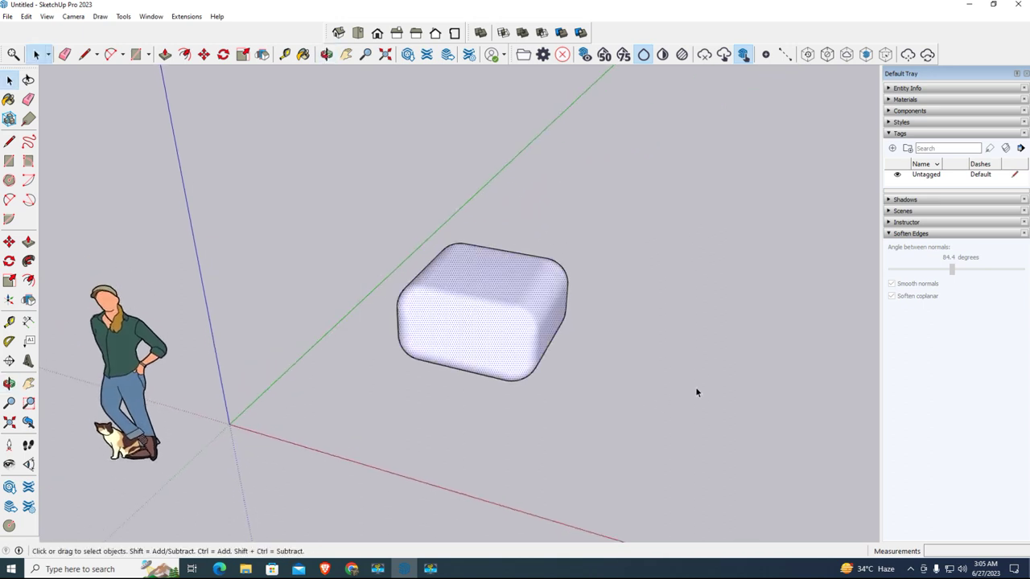
pyautogui.click(890, 89)
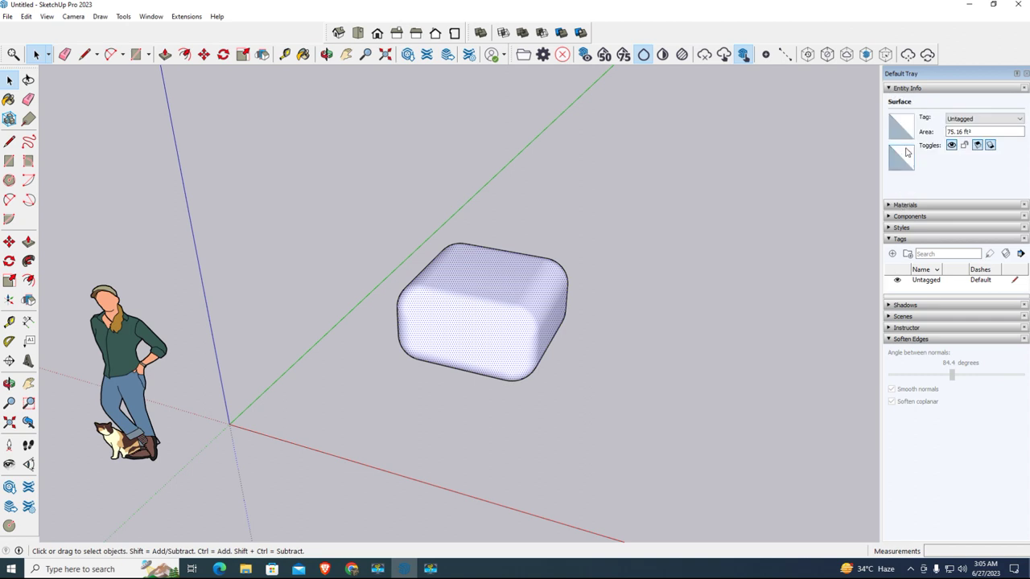
pyautogui.click(902, 132)
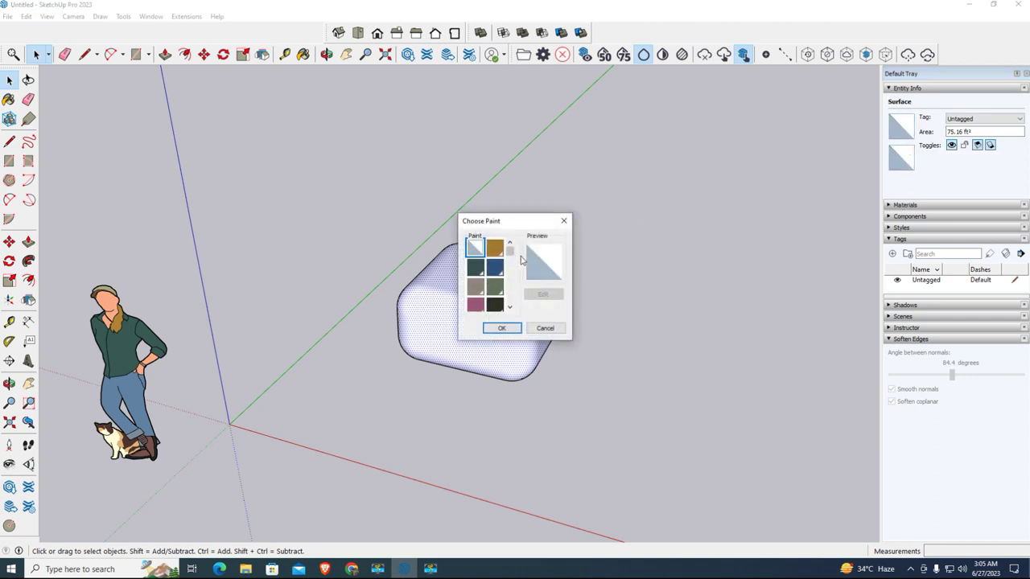
pyautogui.click(494, 249)
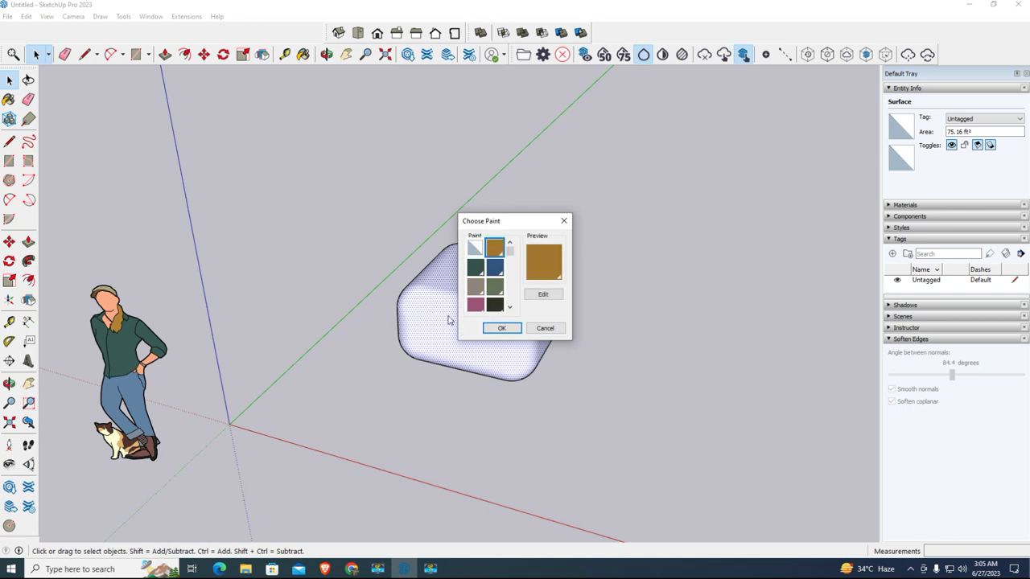
pyautogui.click(475, 305)
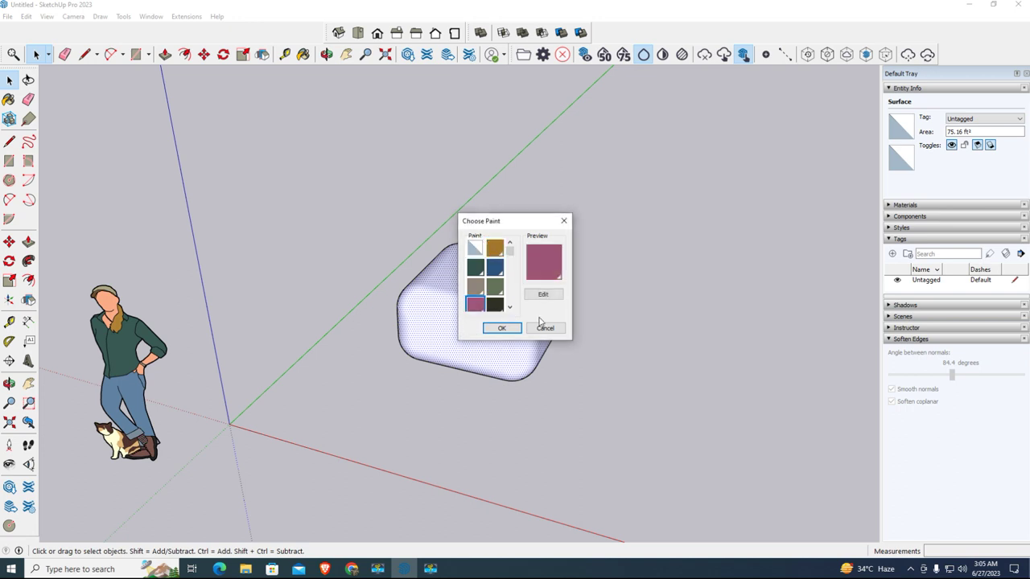
pyautogui.click(501, 329)
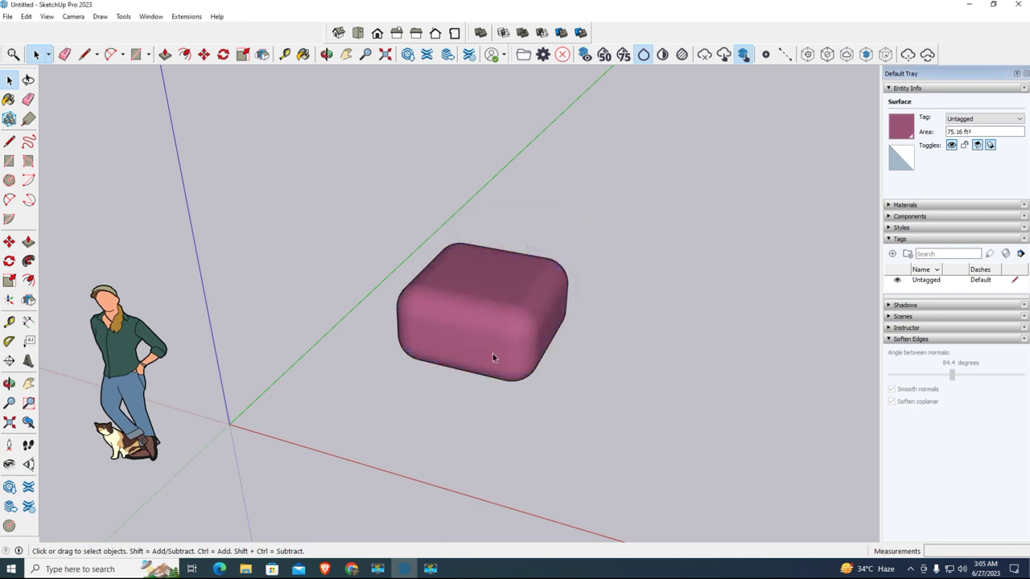
pyautogui.moveTo(493, 353); pyautogui.dragTo(573, 370, button='middle')
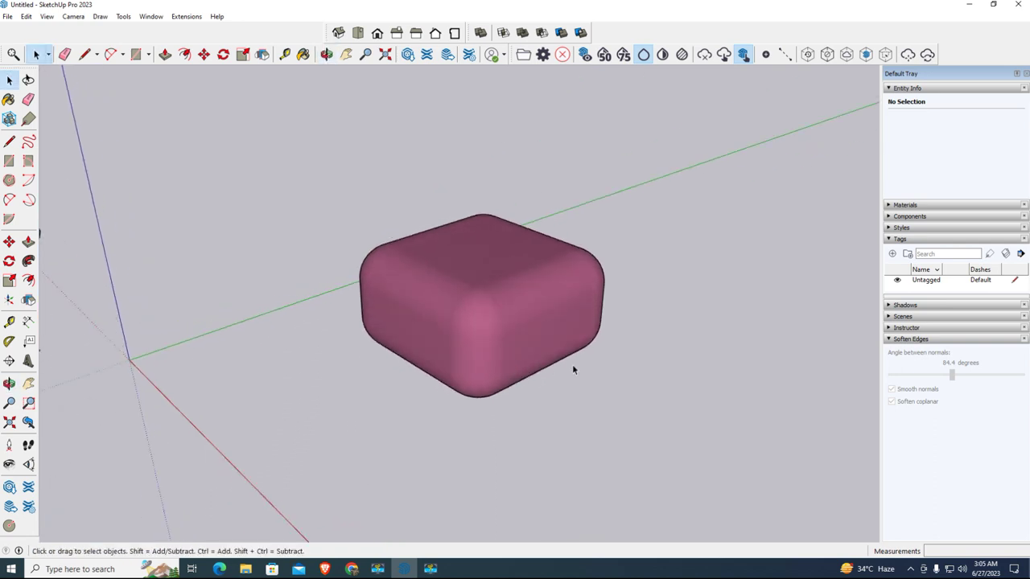
pyautogui.scroll(-3, 351, 317)
pyautogui.scroll(2, 501, 357)
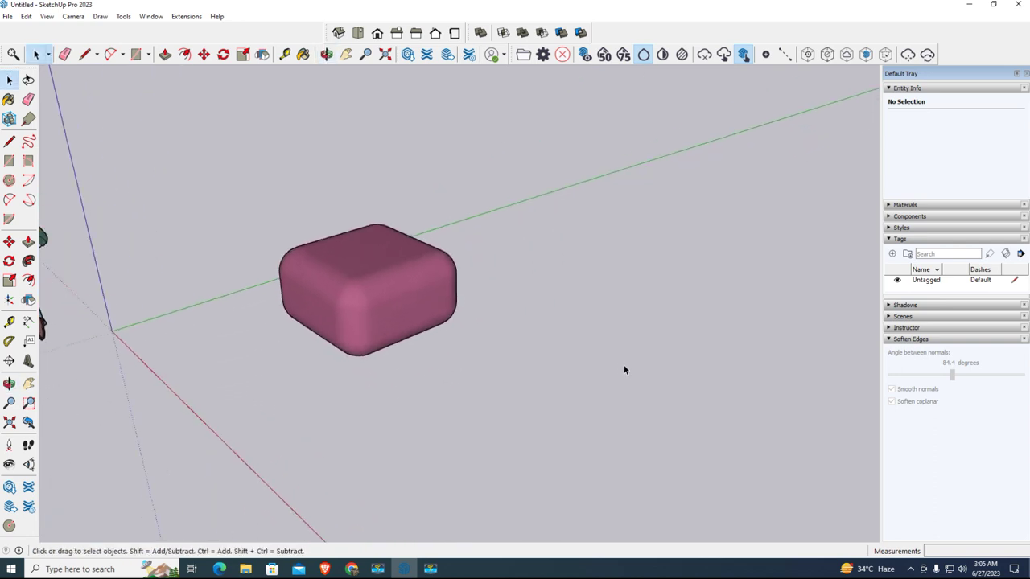
pyautogui.moveTo(241, 198); pyautogui.dragTo(503, 394)
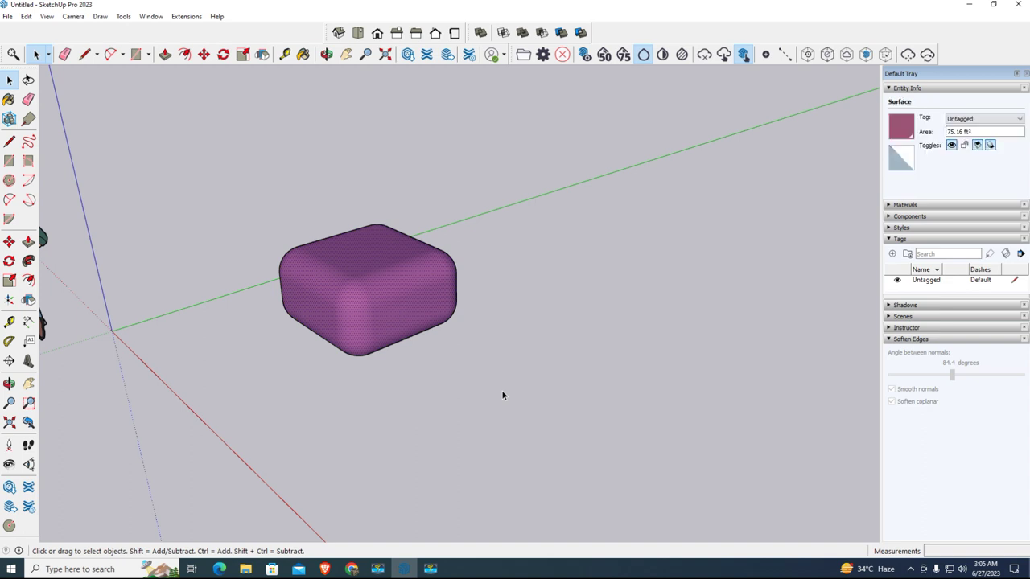
pyautogui.rightClick(394, 311)
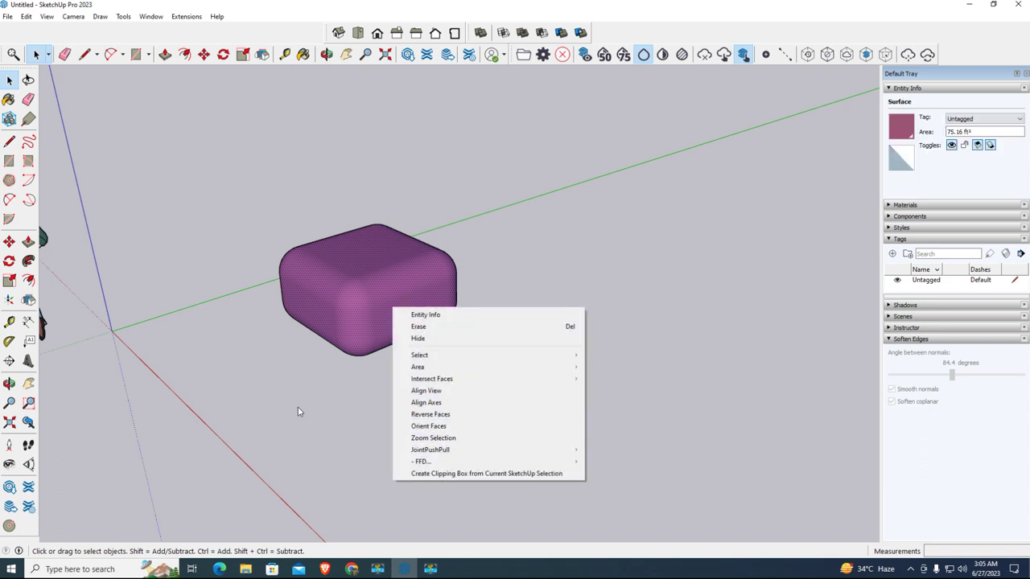
pyautogui.click(266, 415)
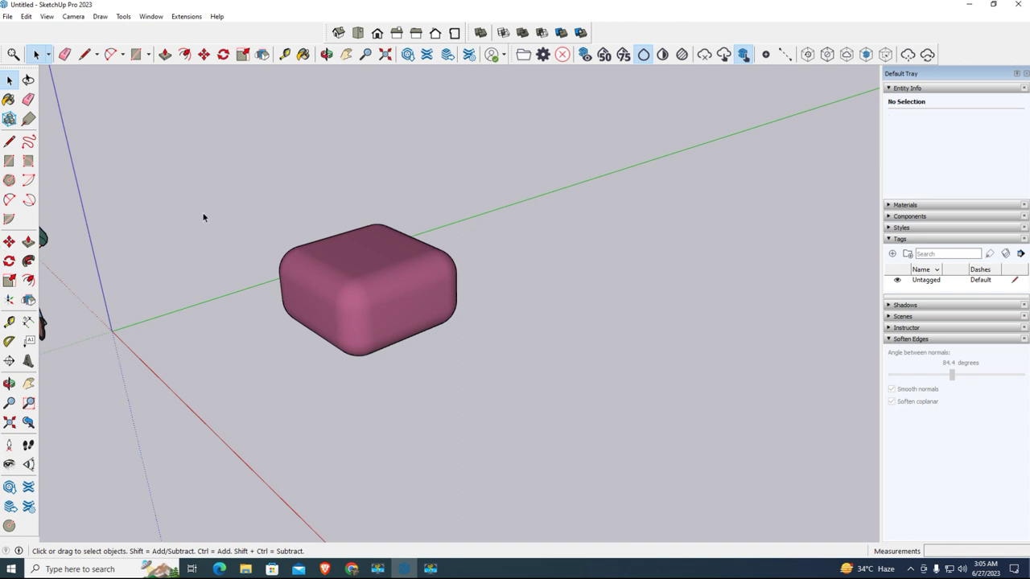
# Place a copy of the painted body about 6' 6 3/4" away, in front of the original
pyautogui.moveTo(204, 217); pyautogui.dragTo(565, 421)
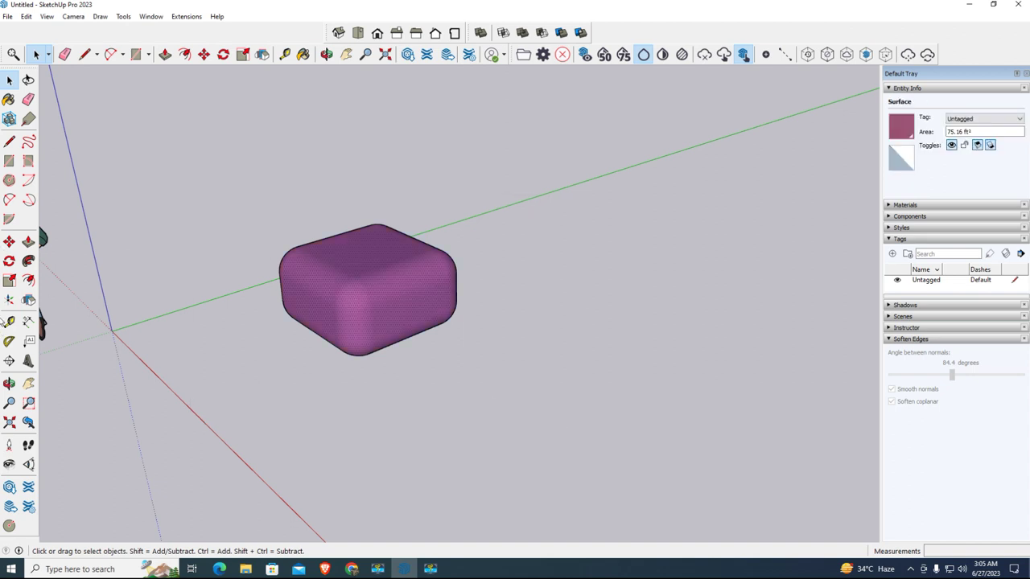
pyautogui.click(9, 241)
pyautogui.click(364, 333)
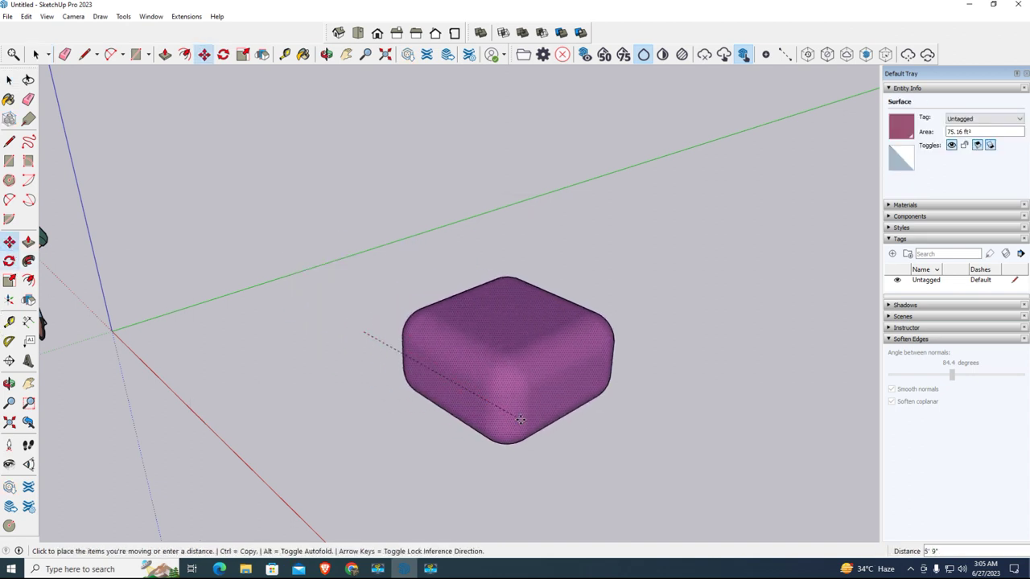
pyautogui.press('ctrl')
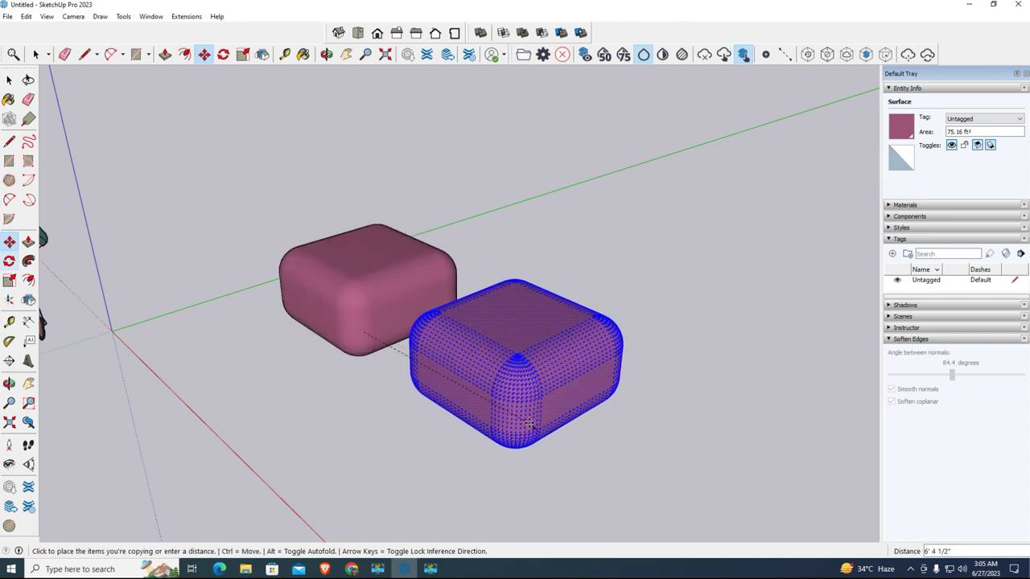
pyautogui.click(525, 423)
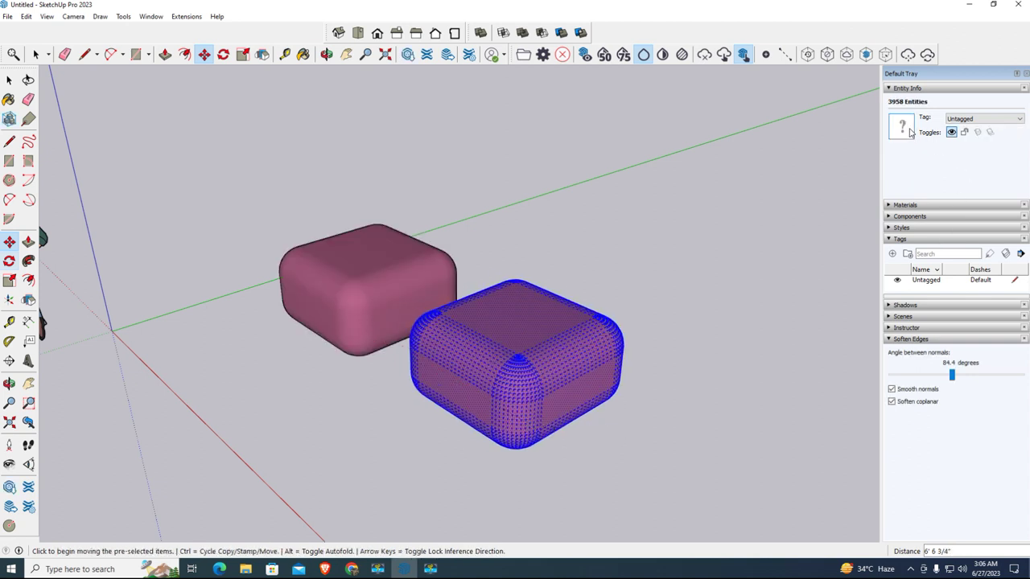
# Reset the copied body to the default white paint and clear the selection
pyautogui.click(904, 129)
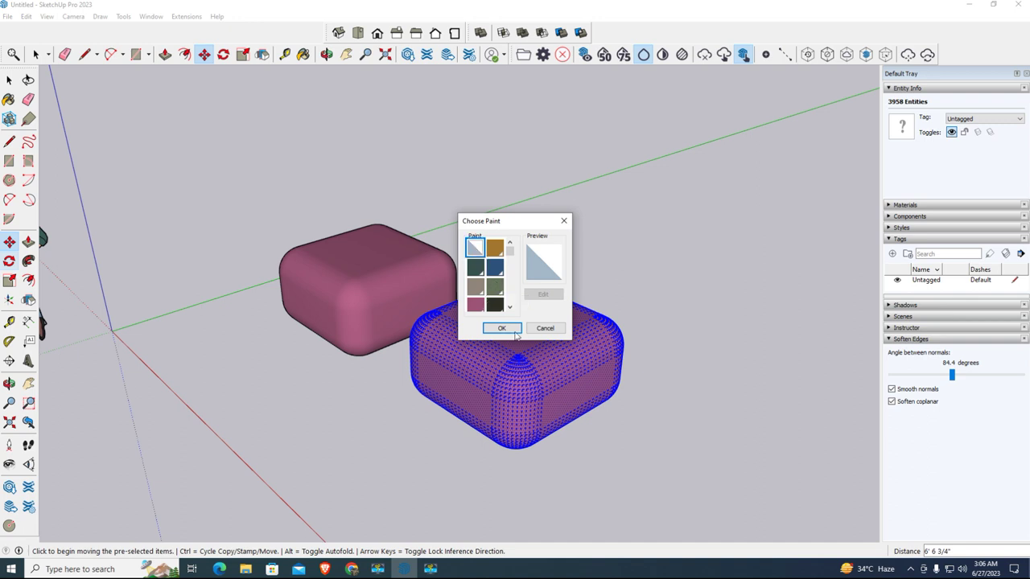
pyautogui.click(514, 329)
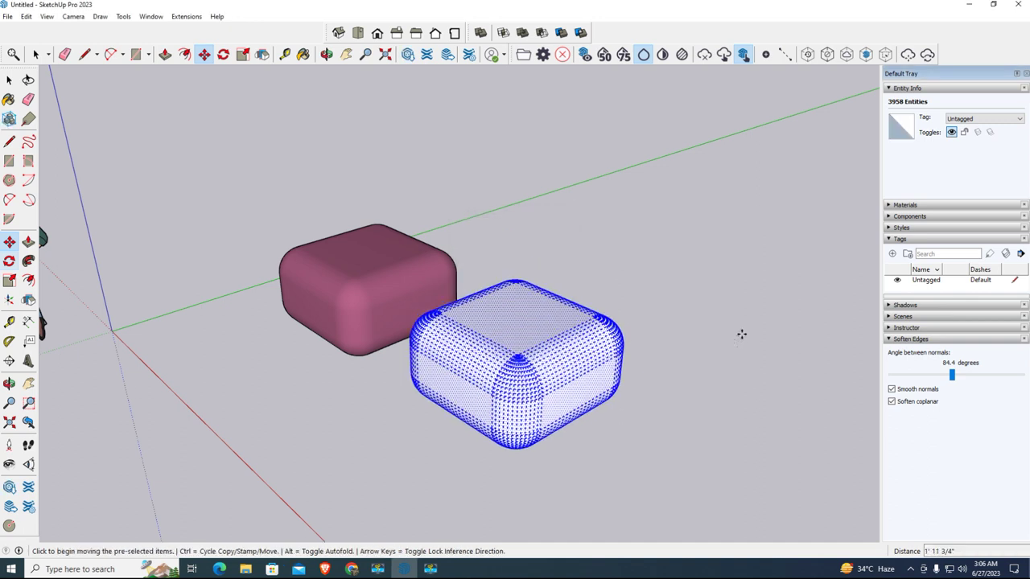
pyautogui.hotkey('ctrl', 't')
pyautogui.scroll(-1, 654, 390)
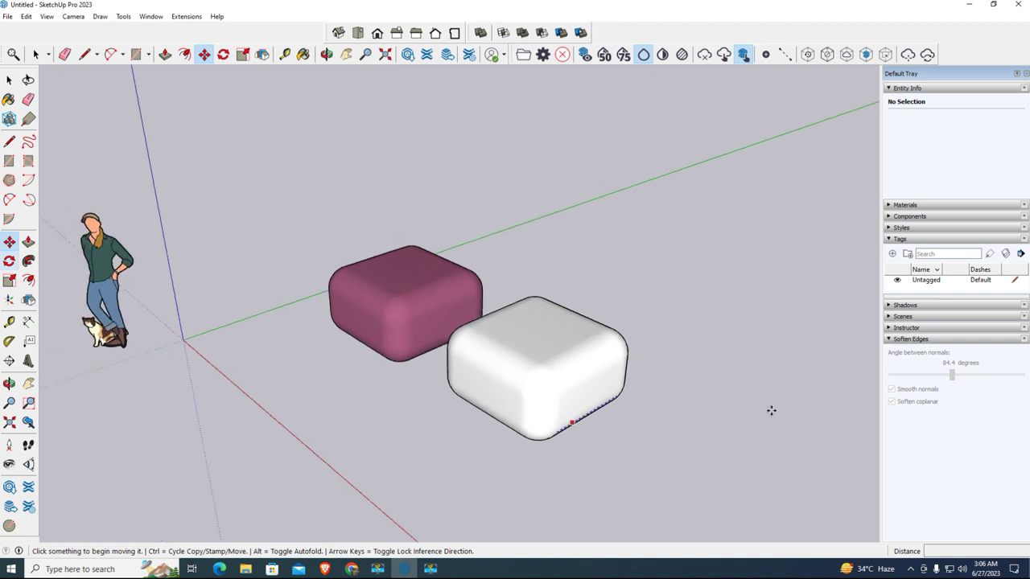